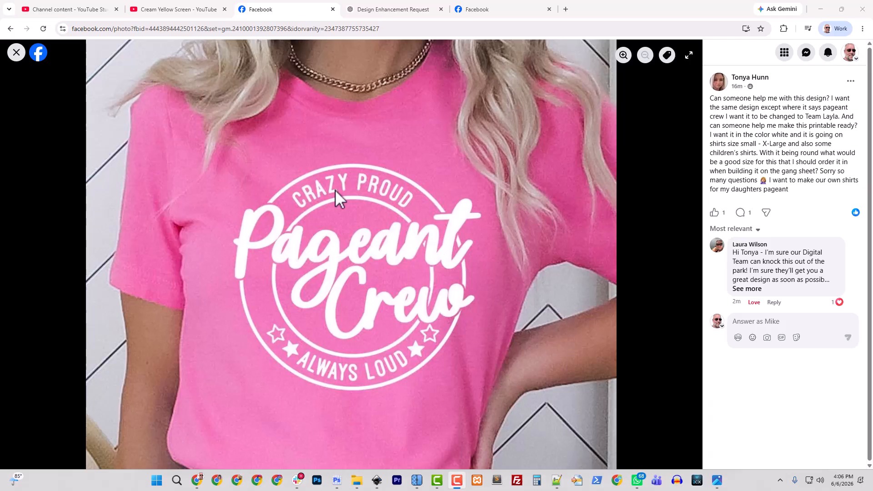
- Save the pink Pageant Crew shirt photo from the post as a JPEG in the Downloads folder
{"action": "right_click", "coordinate": [380, 253]}
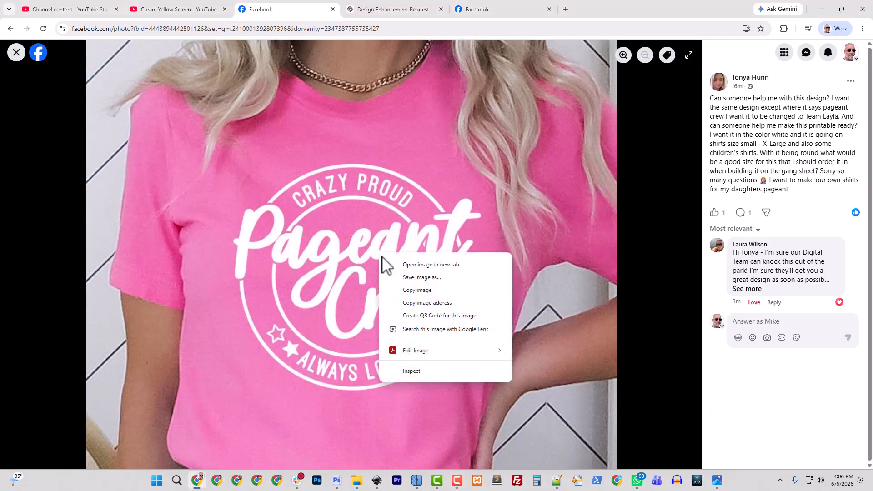
{"action": "left_click", "coordinate": [432, 278]}
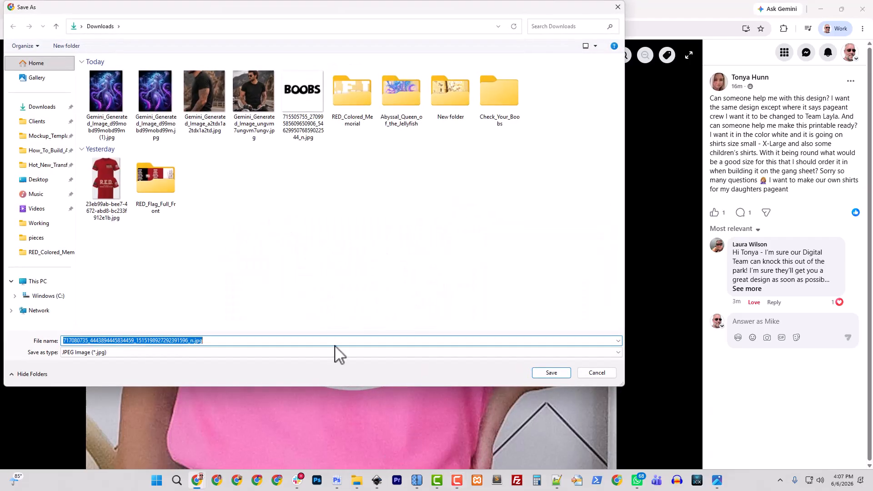
{"action": "left_click", "coordinate": [35, 109]}
{"action": "left_click", "coordinate": [551, 373]}
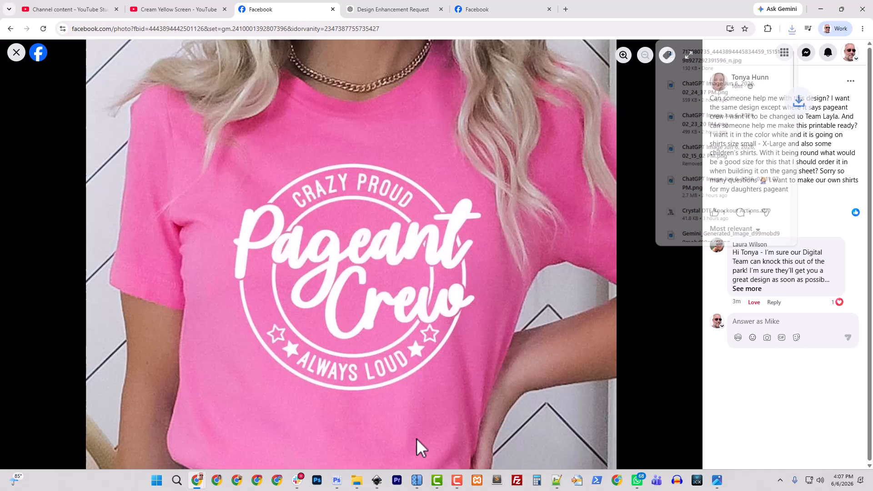
- Find the newly saved shirt photo in the Downloads folder and open it in Photoshop
{"action": "left_click", "coordinate": [356, 482]}
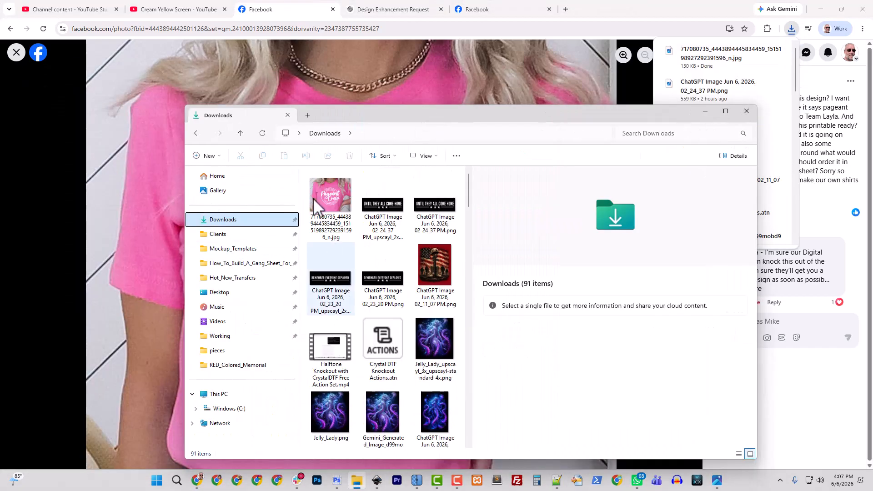
{"action": "left_click", "coordinate": [323, 208]}
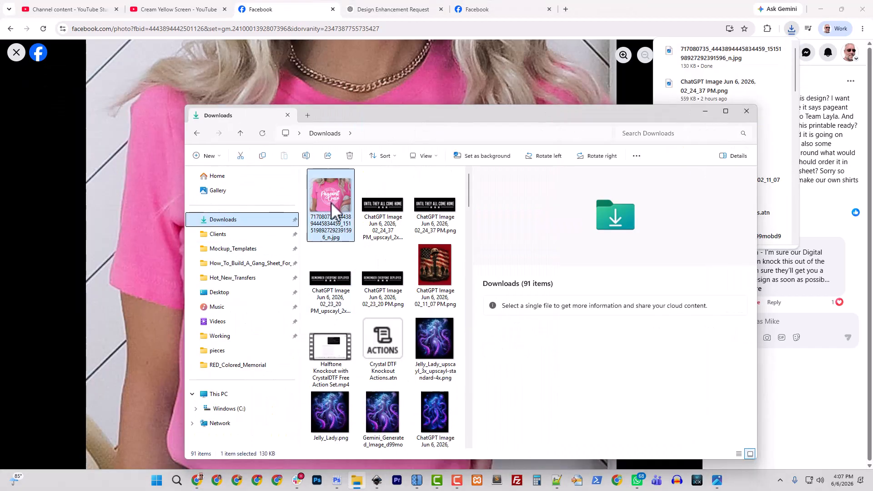
{"action": "right_click", "coordinate": [330, 208]}
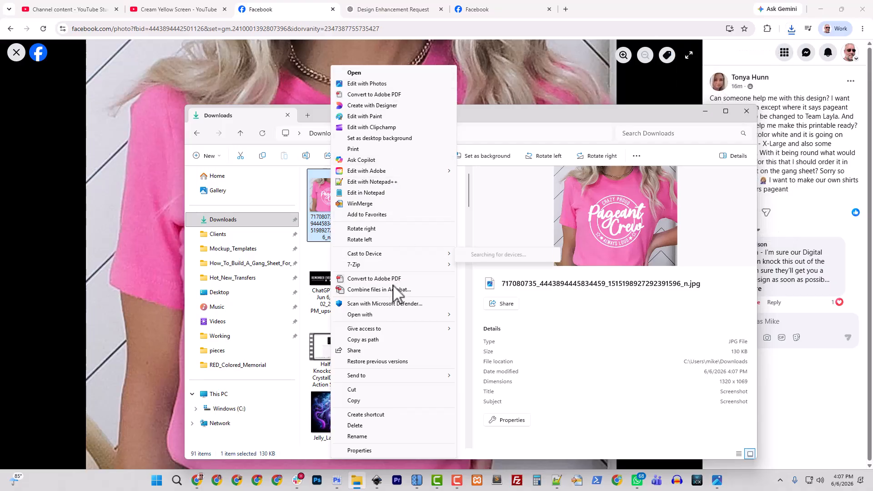
{"action": "mouse_move", "coordinate": [389, 314]}
{"action": "left_click", "coordinate": [496, 326]}
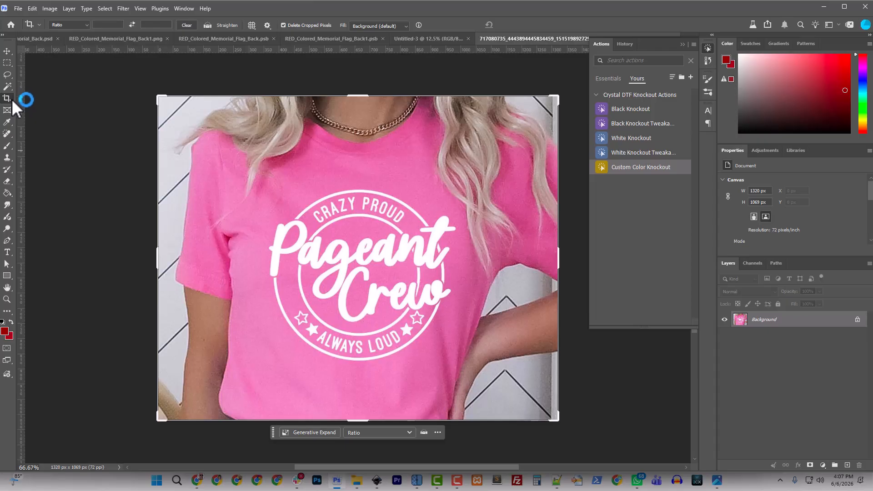
- Crop the shirt photo closely around the round Pageant Crew emblem, to about 669 × 631 px
{"action": "left_click_drag", "start_coordinate": [359, 99], "coordinate": [361, 136]}
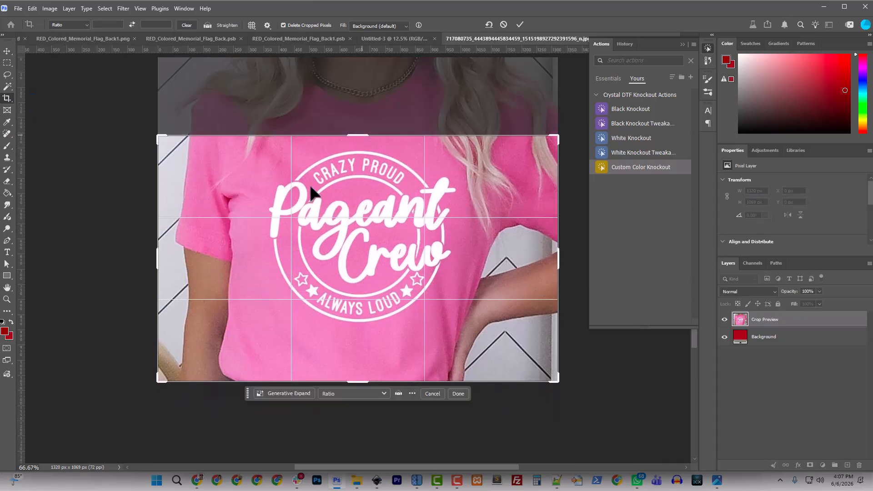
{"action": "left_click_drag", "start_coordinate": [159, 260], "coordinate": [207, 263]}
{"action": "left_click_drag", "start_coordinate": [508, 253], "coordinate": [459, 249]}
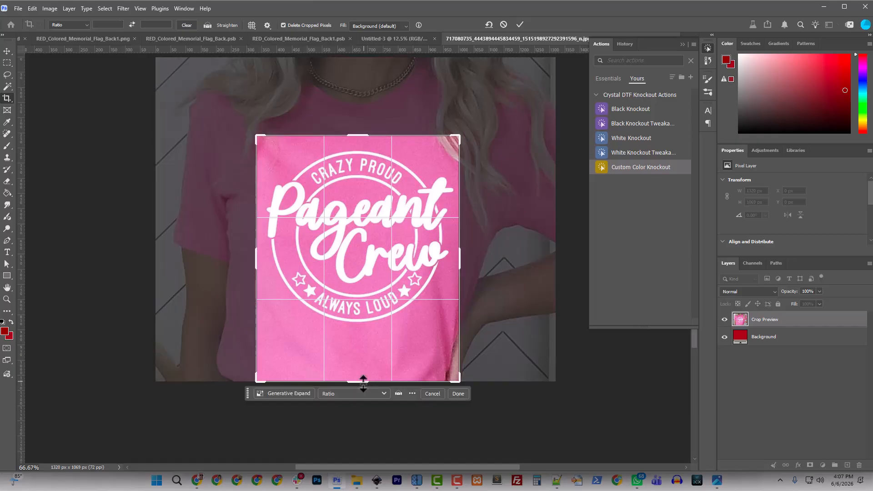
{"action": "left_click_drag", "start_coordinate": [363, 382], "coordinate": [369, 356]}
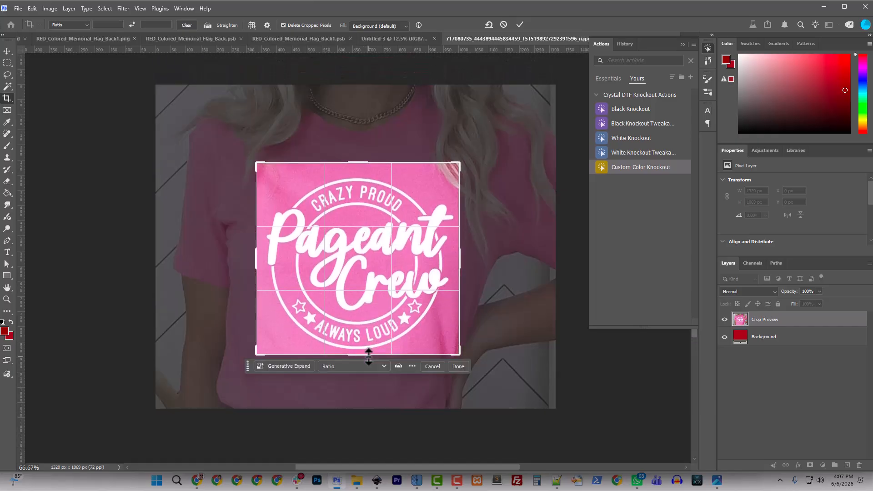
{"action": "key", "text": "Return"}
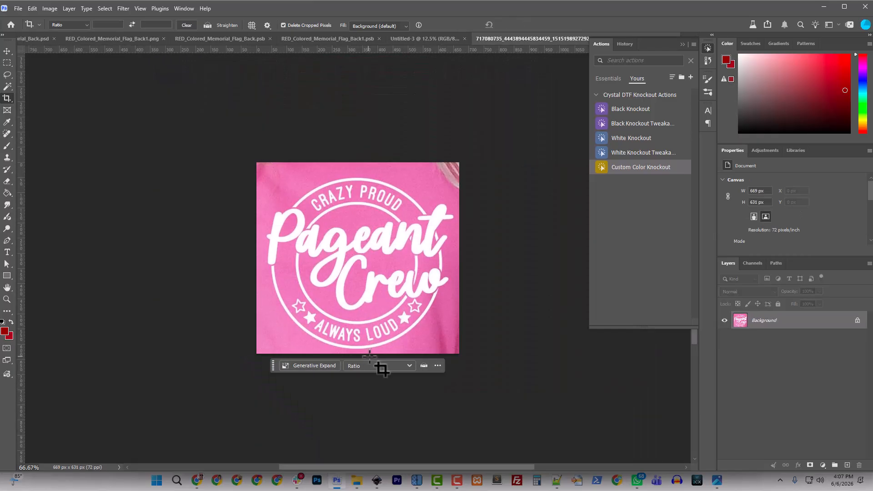
- Export the cropped emblem as a PNG to the Downloads folder, keeping the suggested file name
{"action": "left_click", "coordinate": [17, 8]}
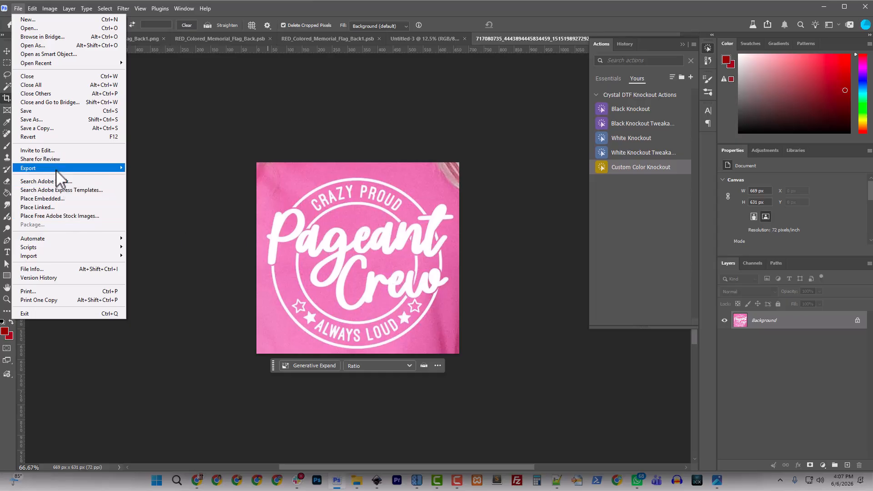
{"action": "mouse_move", "coordinate": [56, 170]}
{"action": "left_click", "coordinate": [209, 168]}
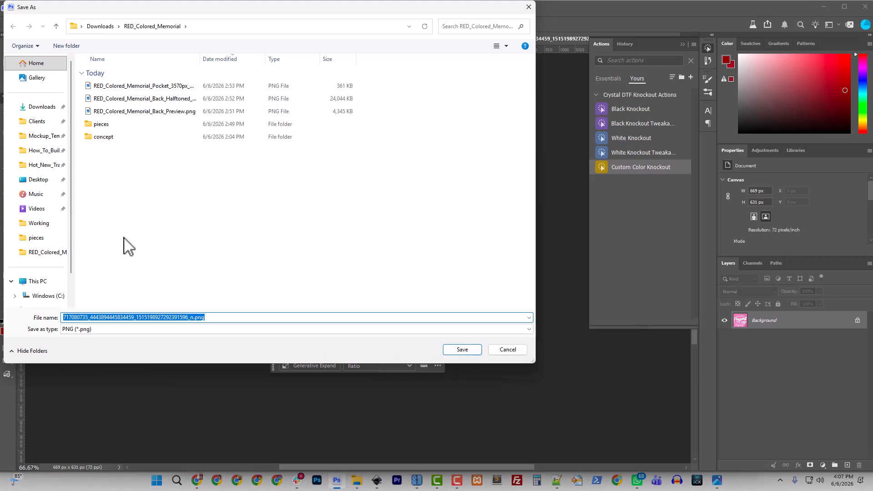
{"action": "left_click", "coordinate": [26, 108]}
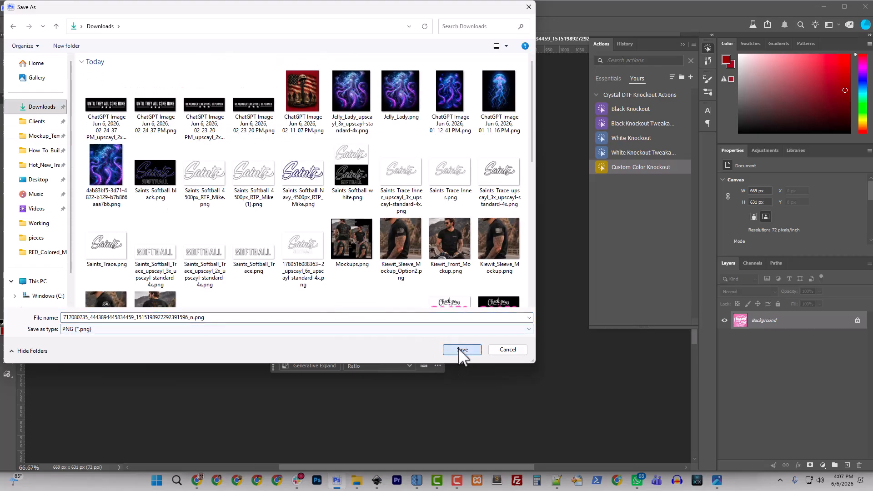
{"action": "left_click", "coordinate": [462, 349]}
- Switch back to the browser and open ChatGPT in a new tab
{"action": "left_click", "coordinate": [823, 6]}
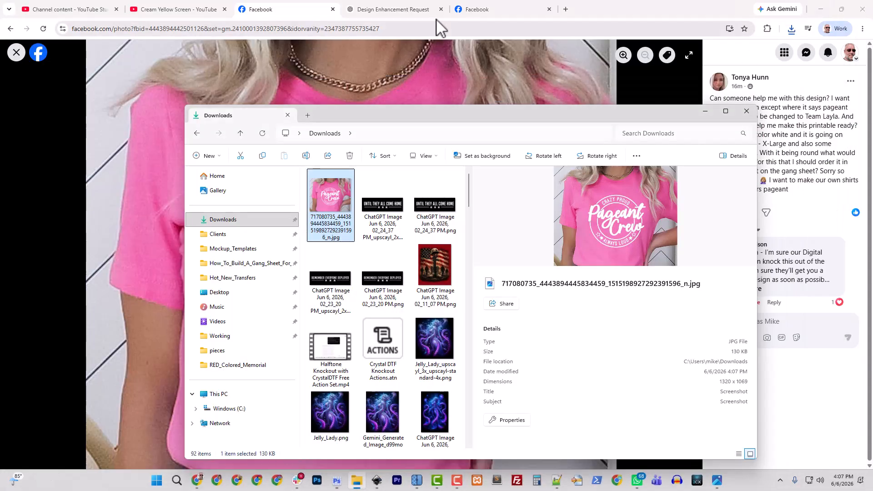
{"action": "left_click", "coordinate": [567, 13]}
{"action": "type", "text": "chatgpt"}
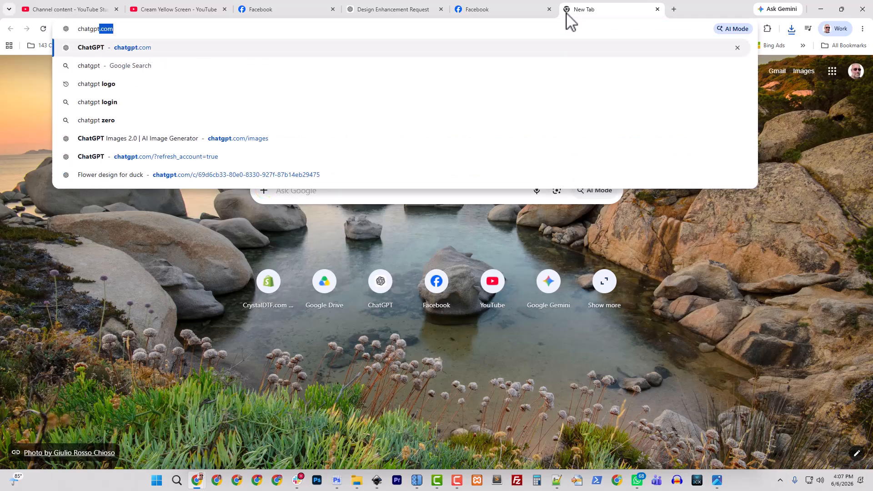
{"action": "key", "text": "Return"}
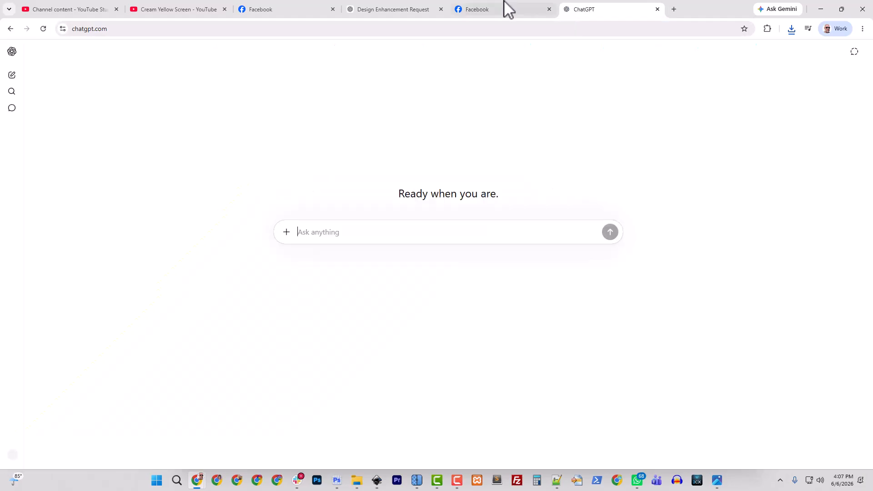
- Attach the cropped Pageant Crew PNG from the Downloads folder to the new chat message
{"action": "left_click", "coordinate": [288, 233]}
{"action": "left_click", "coordinate": [312, 252]}
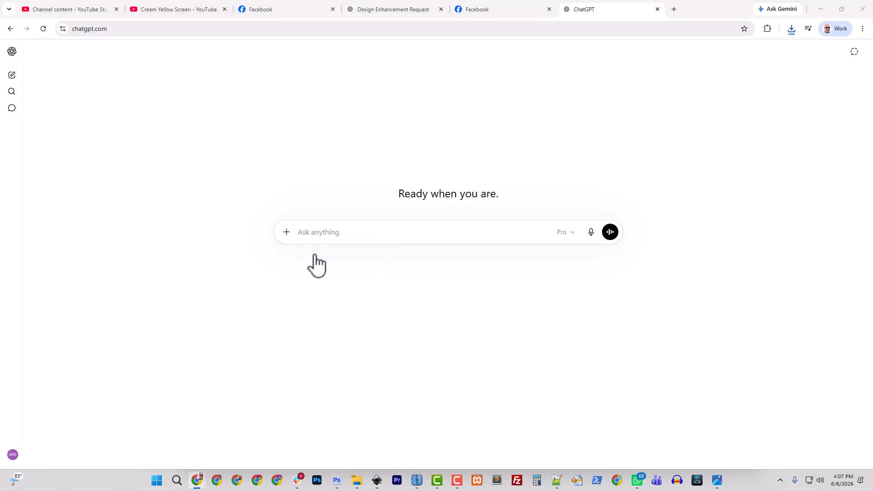
{"action": "left_click", "coordinate": [87, 109]}
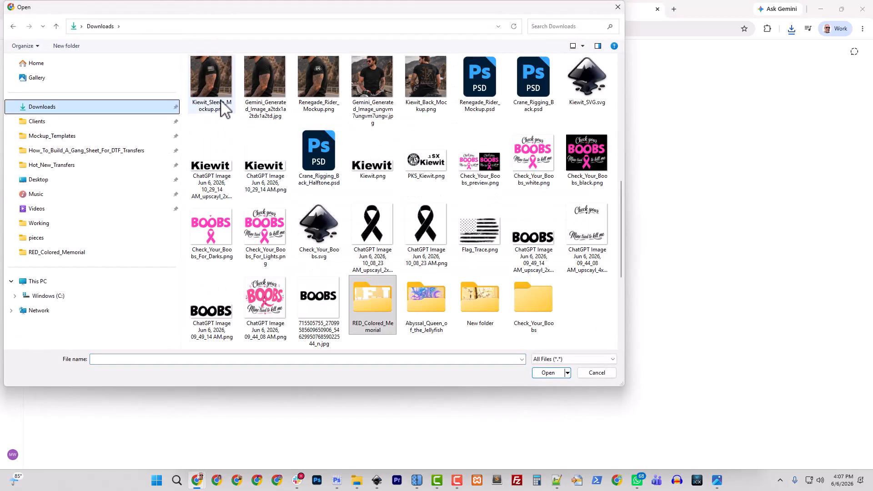
{"action": "left_click", "coordinate": [211, 100]}
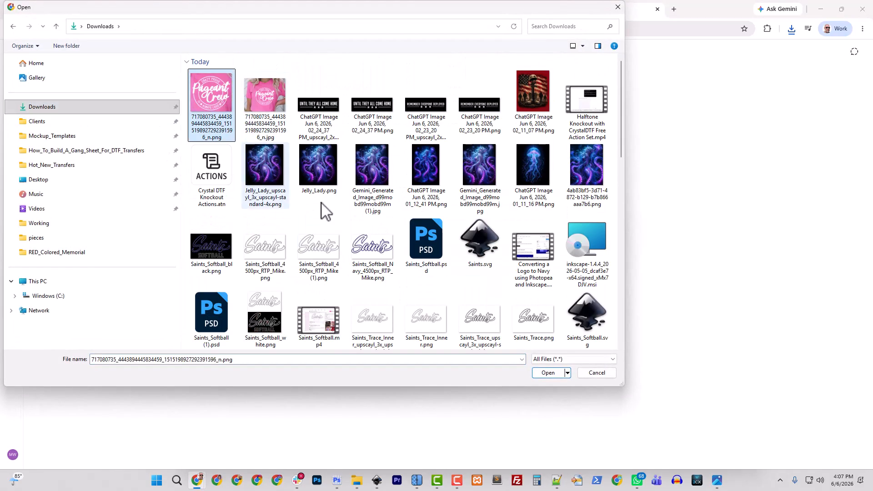
{"action": "left_click", "coordinate": [555, 374]}
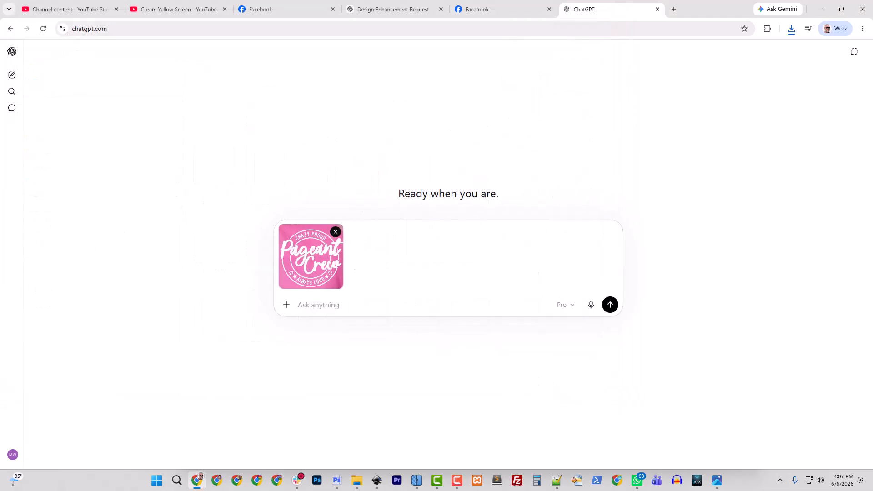
- Write a prompt to redraw the design in white on black for vector tracing, changing "Pageant Crew" to "Team" plus the requested name and keeping everything else
{"action": "left_click", "coordinate": [342, 303]}
{"action": "type", "text": "Recreat"}
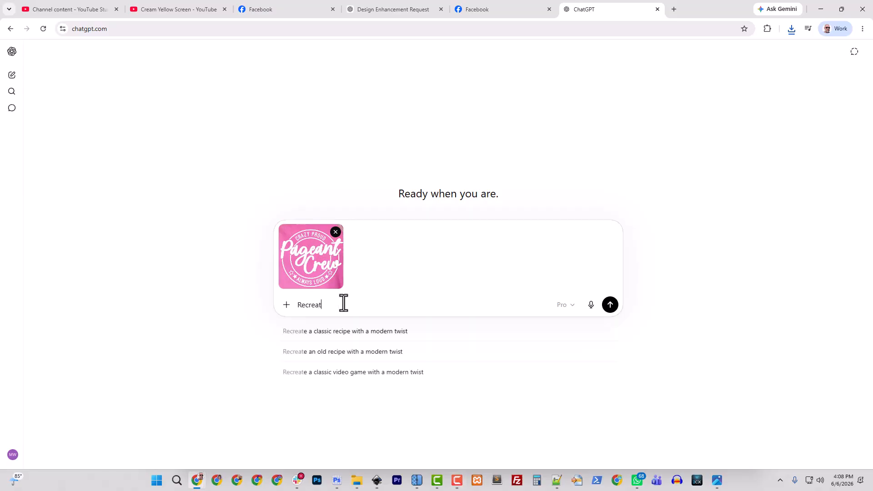
{"action": "type", "text": "e and redraw this design. Isolate it on black. Vhange the main text"}
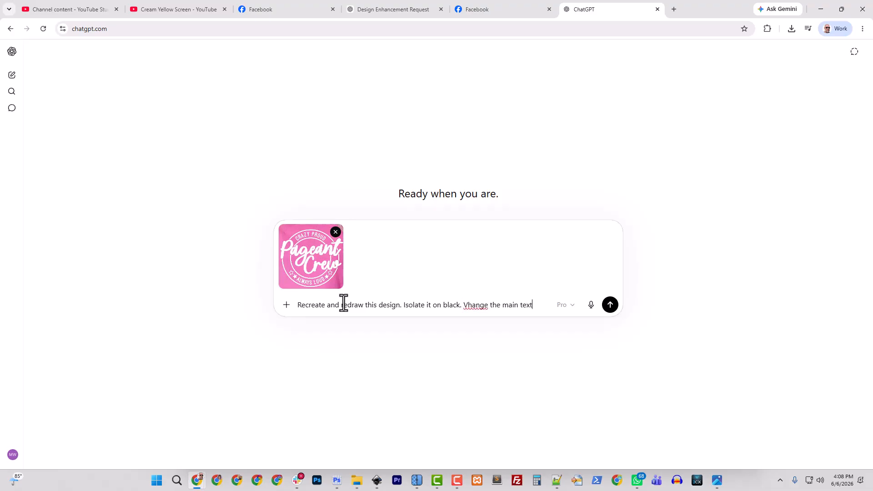
{"action": "key", "text": "BackSpace"}
{"action": "type", "text": "C"}
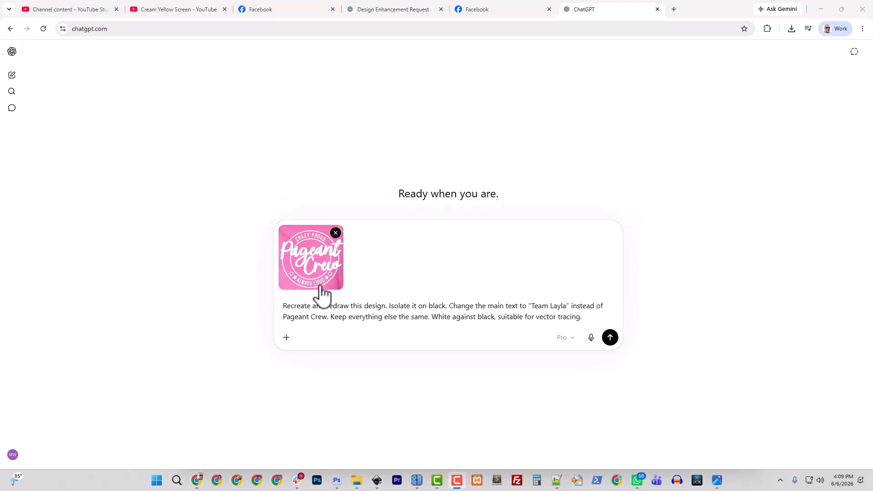
- Insert the sentence "Use the same font." in the prompt before "Keep everything else the same."
{"action": "left_click_drag", "start_coordinate": [348, 305], "coordinate": [531, 317]}
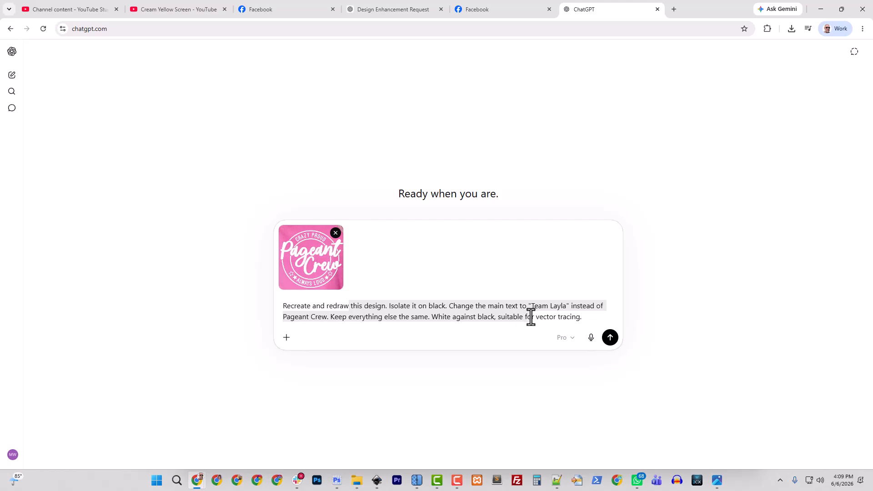
{"action": "left_click", "coordinate": [334, 319]}
{"action": "type", "text": "Use the same"}
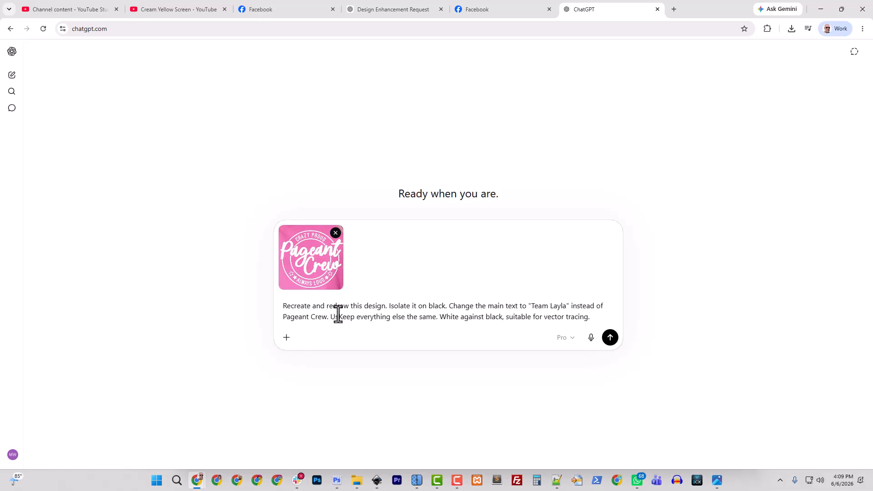
{"action": "type", "text": " font"}
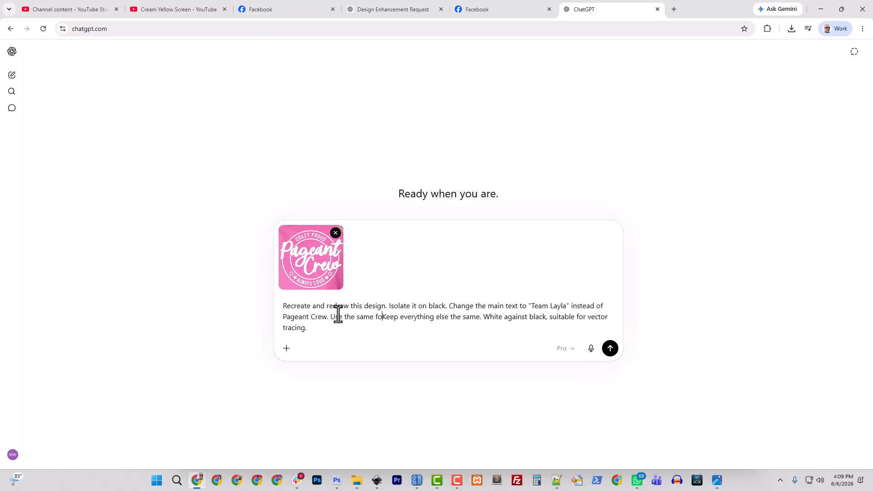
{"action": "type", "text": "."}
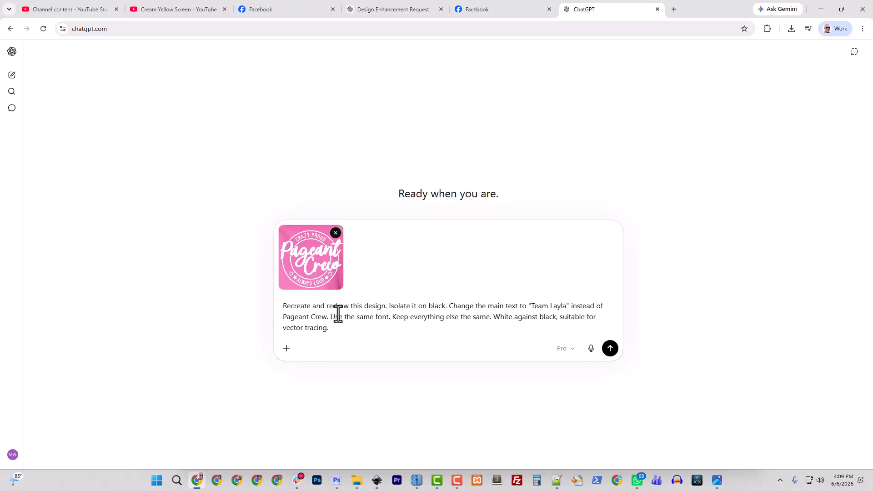
- Submit the prompt in Create image mode and download the generated white-on-black emblem
{"action": "left_click", "coordinate": [287, 349]}
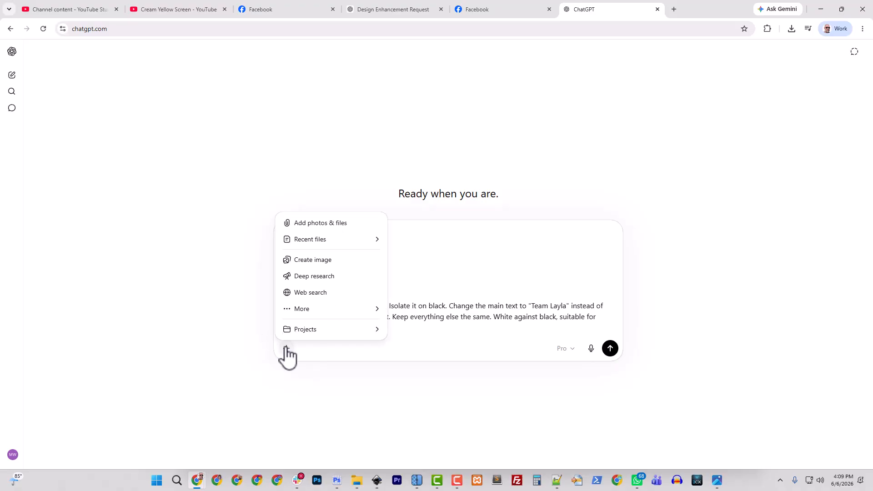
{"action": "left_click", "coordinate": [311, 266]}
{"action": "left_click", "coordinate": [610, 348]}
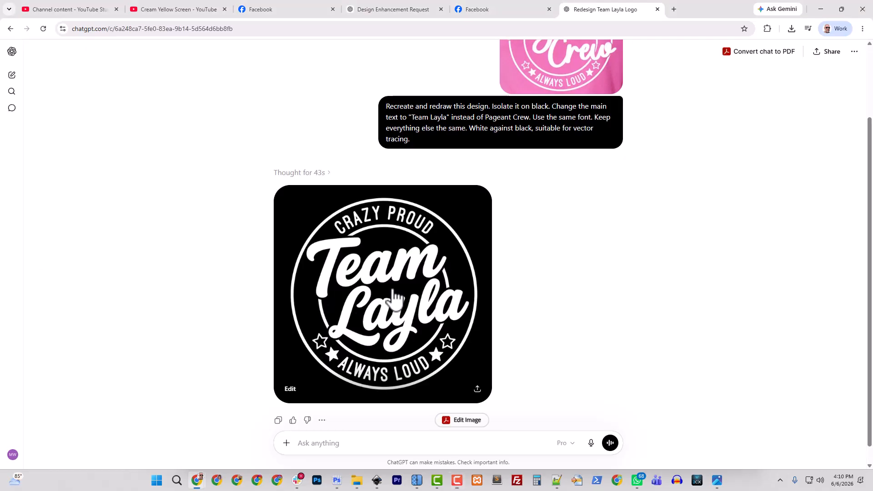
{"action": "left_click", "coordinate": [484, 326]}
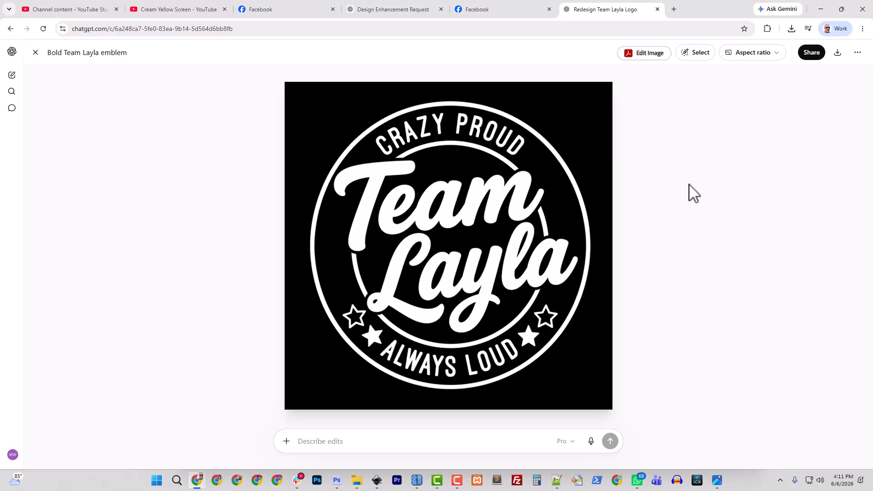
{"action": "left_click", "coordinate": [837, 52]}
- Switch to Upscayl, load the newest ChatGPT emblem PNG from Downloads and upscale it 2X with the Upscayl Standard model
{"action": "mouse_move", "coordinate": [413, 486]}
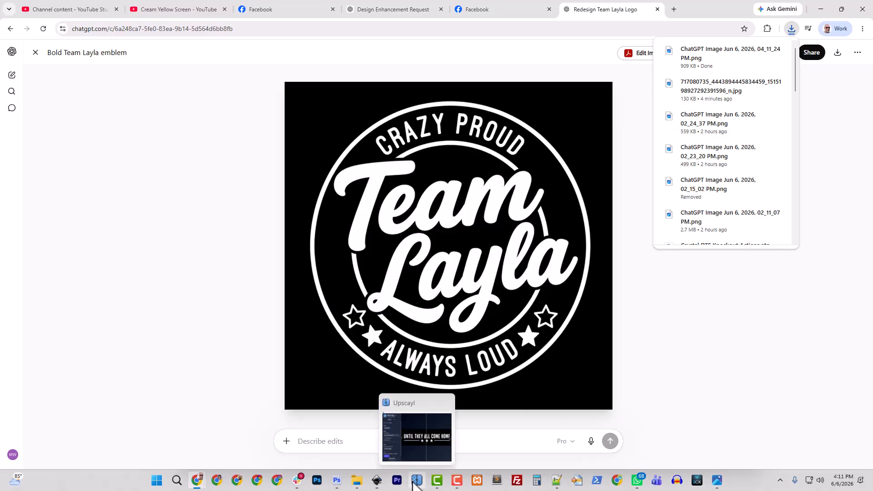
{"action": "left_click", "coordinate": [417, 436]}
{"action": "left_click", "coordinate": [193, 161]}
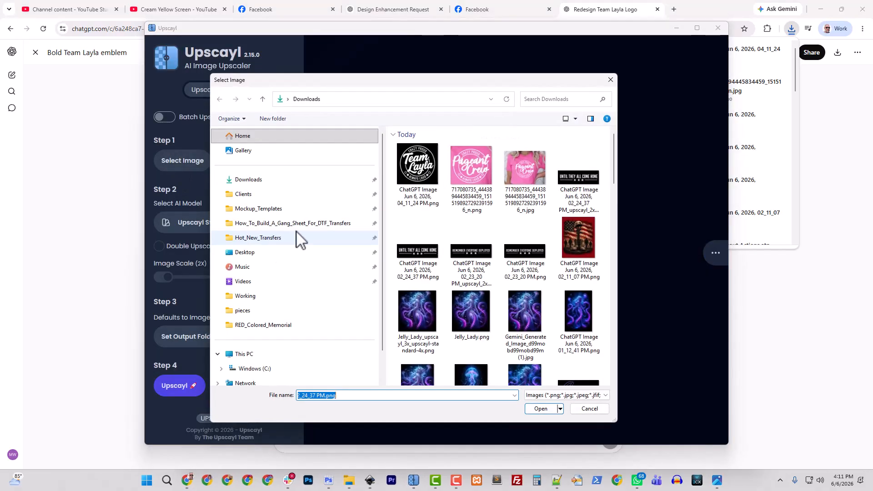
{"action": "left_click", "coordinate": [417, 166]}
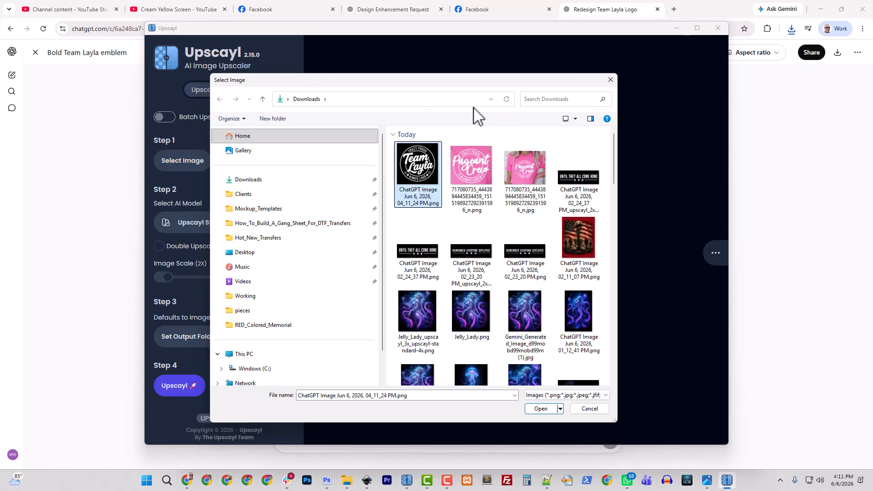
{"action": "left_click", "coordinate": [255, 181]}
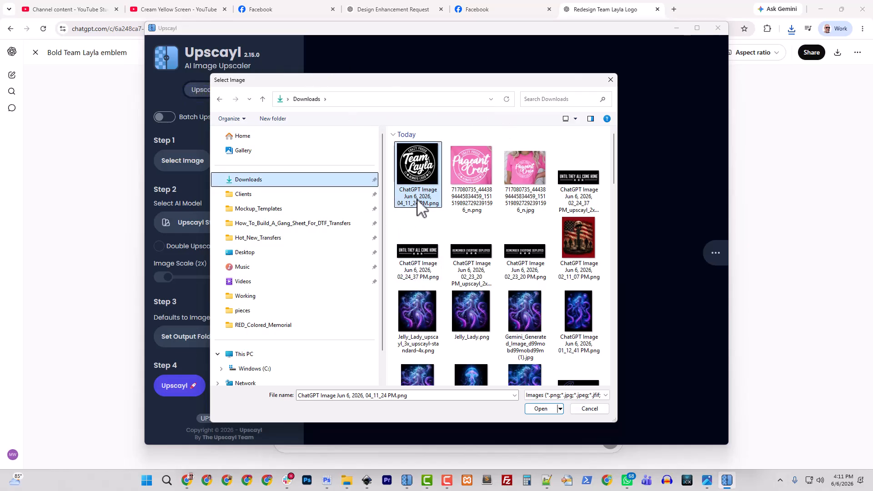
{"action": "left_click", "coordinate": [423, 182]}
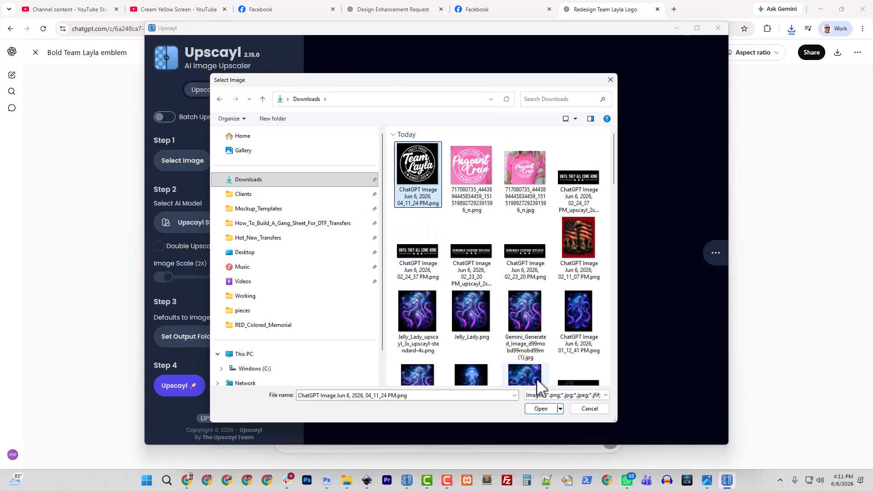
{"action": "left_click", "coordinate": [545, 408]}
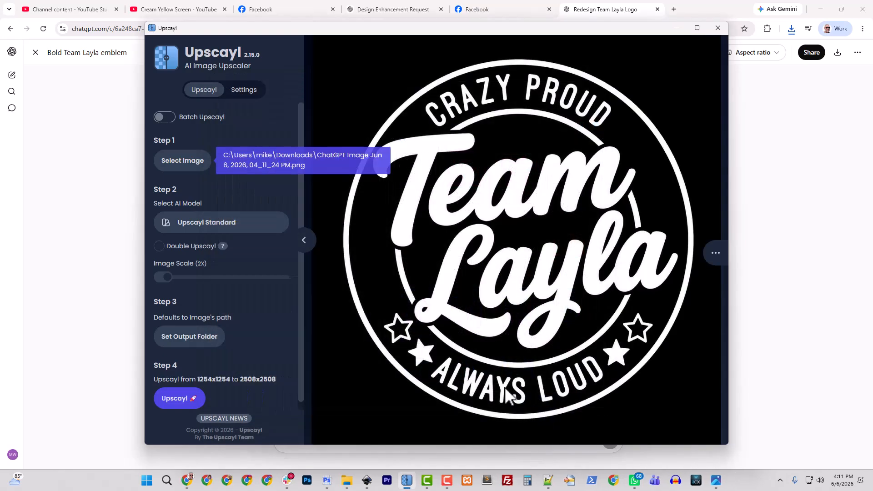
{"action": "left_click", "coordinate": [179, 400]}
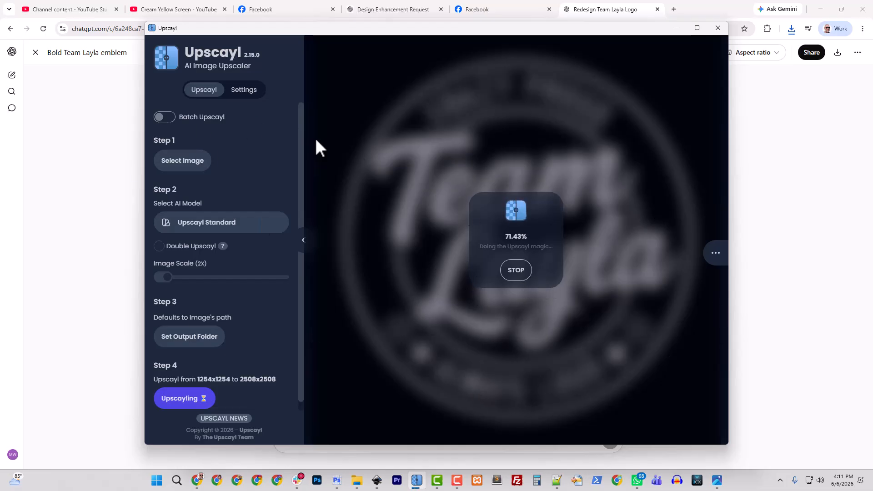
- Switch to Inkscape, create a new blank document and arrange its window at a reduced size
{"action": "mouse_move", "coordinate": [376, 478]}
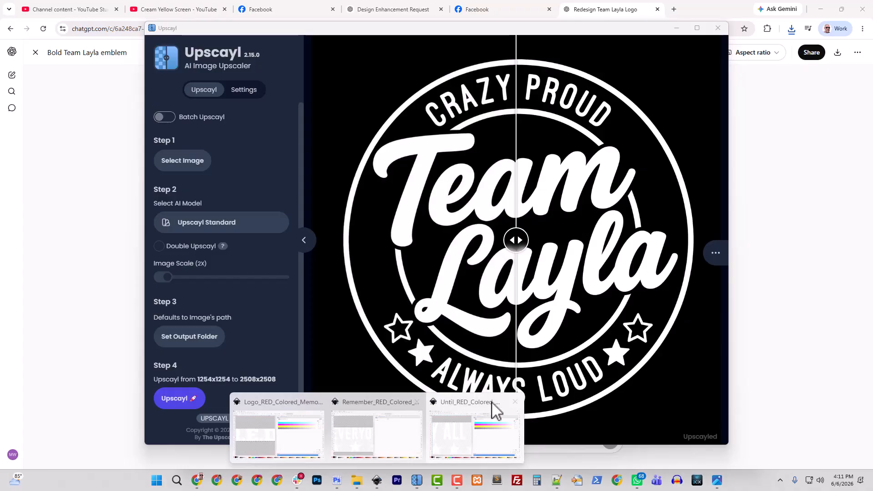
{"action": "left_click", "coordinate": [506, 408]}
{"action": "left_click", "coordinate": [9, 16]}
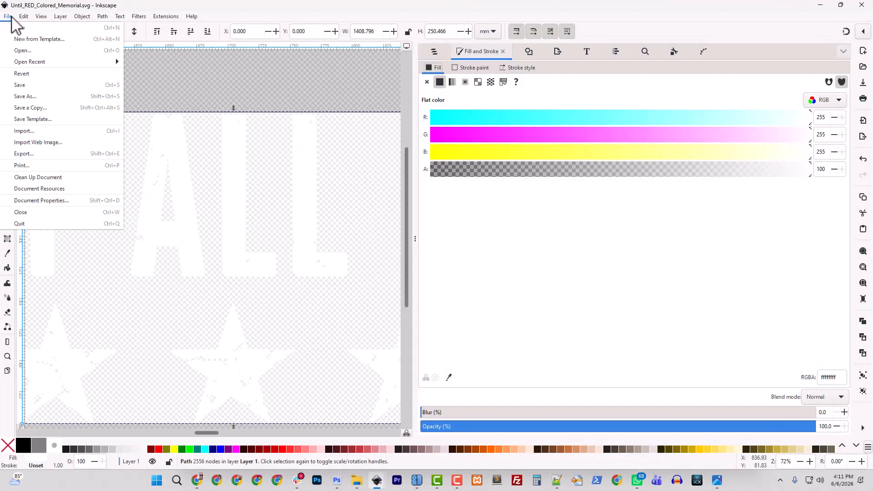
{"action": "left_click", "coordinate": [18, 28]}
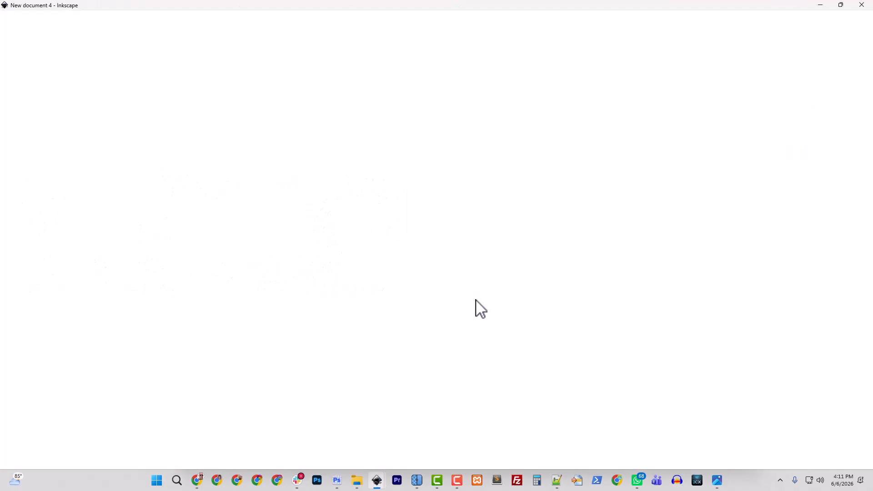
{"action": "left_click_drag", "start_coordinate": [195, 7], "coordinate": [405, 17]}
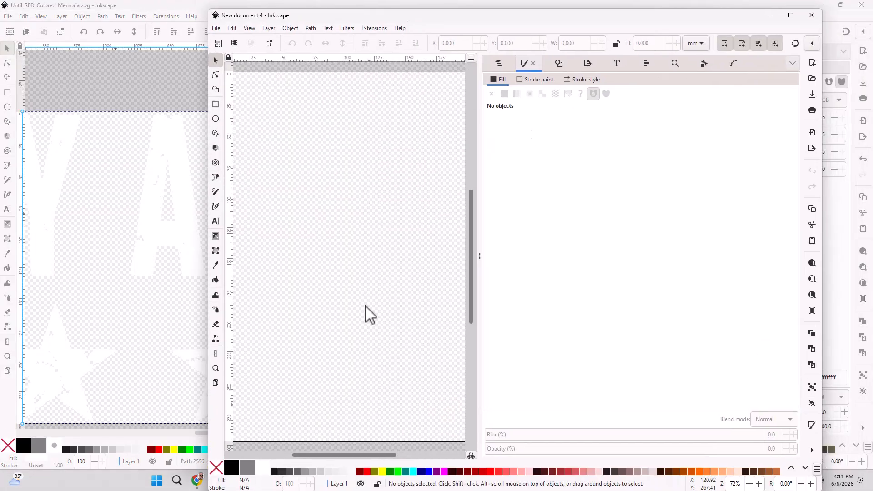
{"action": "left_click_drag", "start_coordinate": [495, 10], "coordinate": [474, 65]}
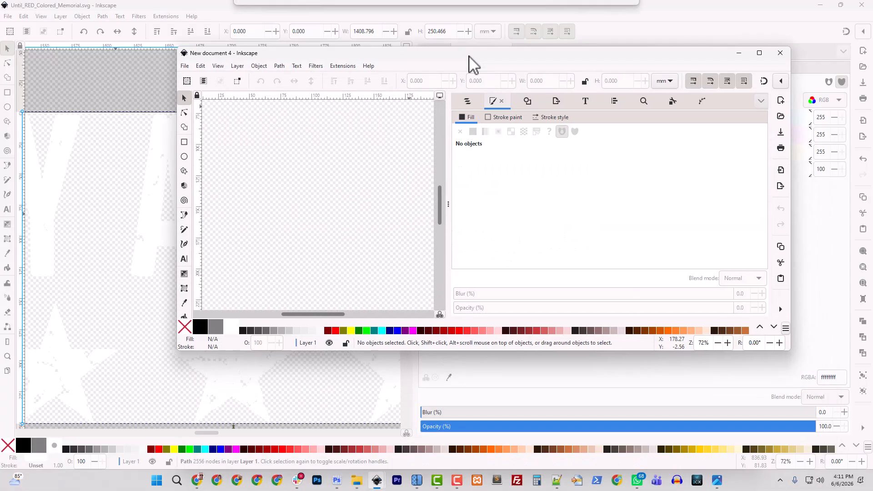
- Import the upscaled emblem PNG from the Downloads folder into the new document as an embedded image with DPI from file
{"action": "left_click", "coordinate": [357, 480]}
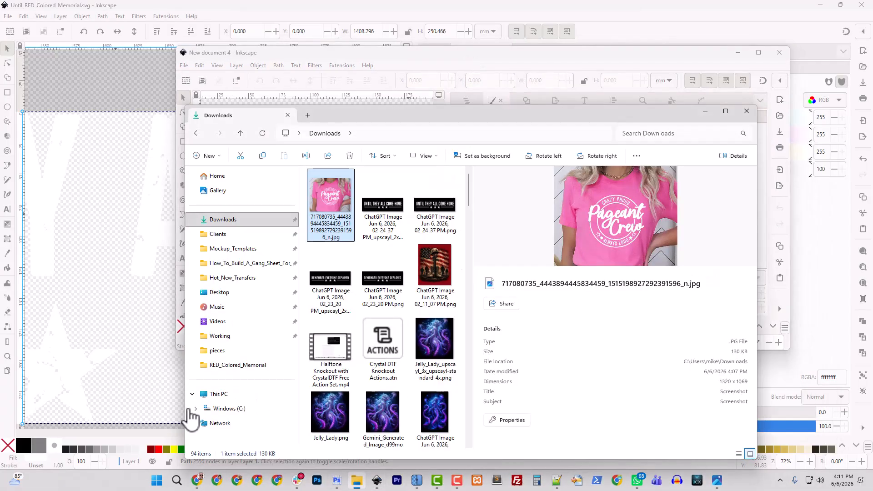
{"action": "left_click_drag", "start_coordinate": [366, 112], "coordinate": [0, 141]}
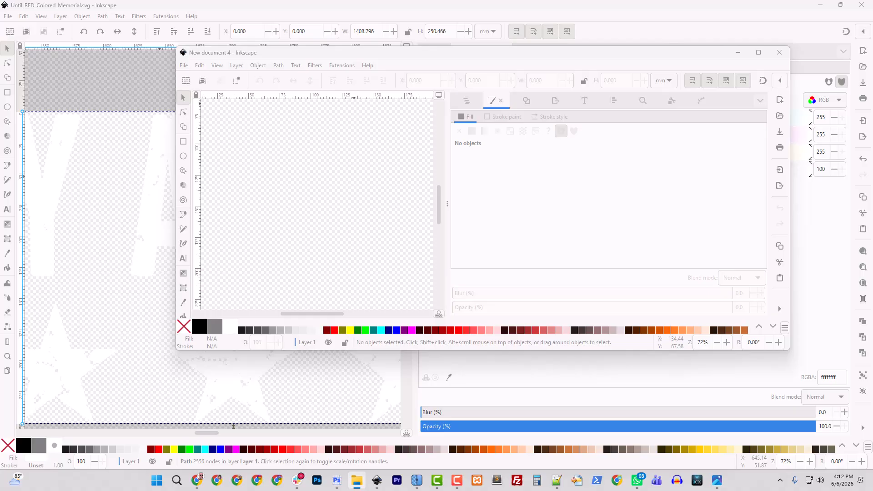
{"action": "left_click_drag", "start_coordinate": [259, 314], "coordinate": [374, 209]}
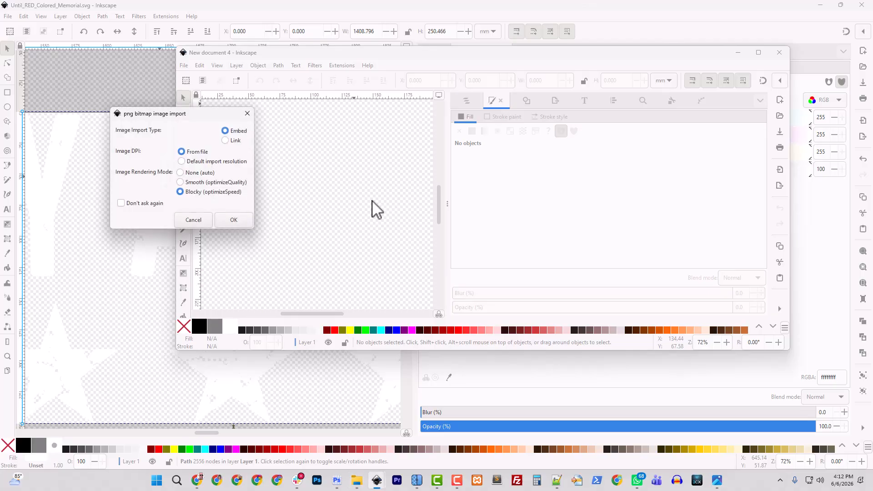
{"action": "left_click", "coordinate": [232, 220]}
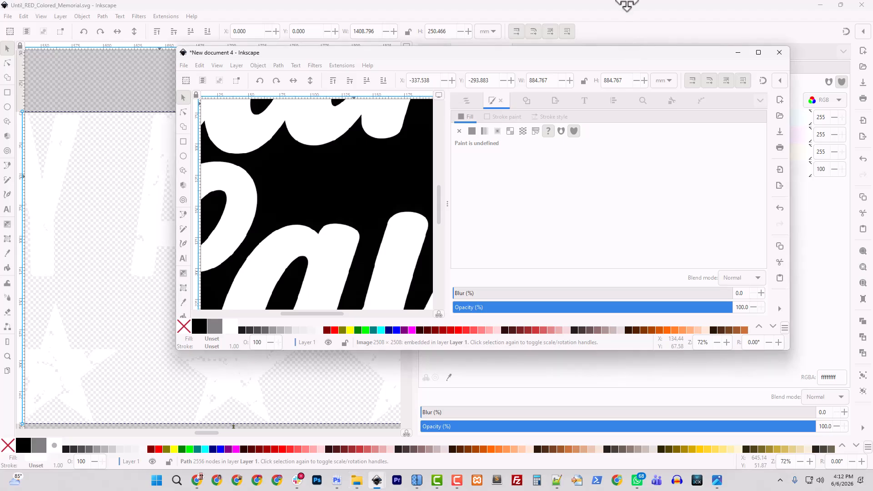
{"action": "double_click", "coordinate": [632, 52]}
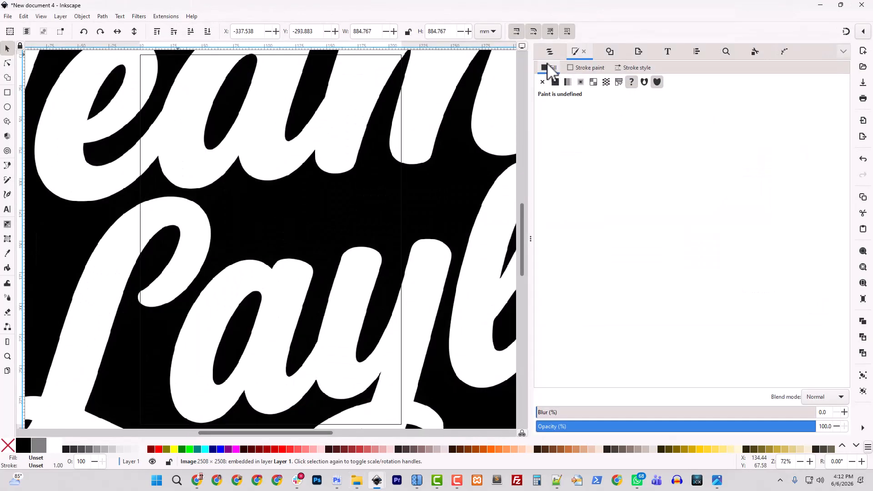
- Trace the emblem bitmap as a single scan with Brightness cutoff at threshold 0.450 and Invert image enabled
{"action": "left_click", "coordinate": [610, 52]}
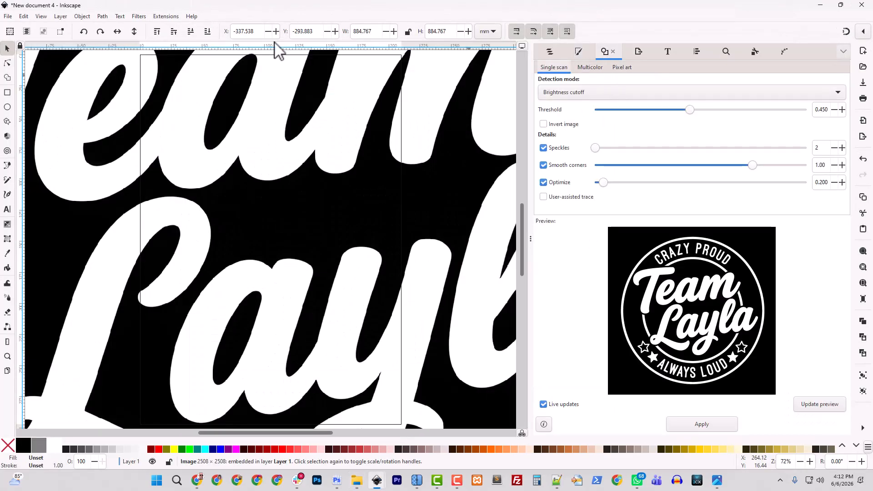
{"action": "left_click", "coordinate": [102, 16]}
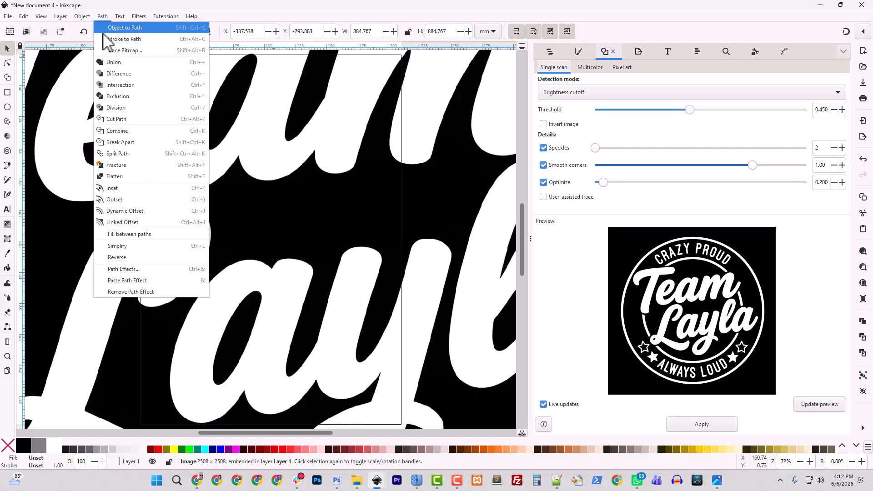
{"action": "left_click", "coordinate": [119, 51]}
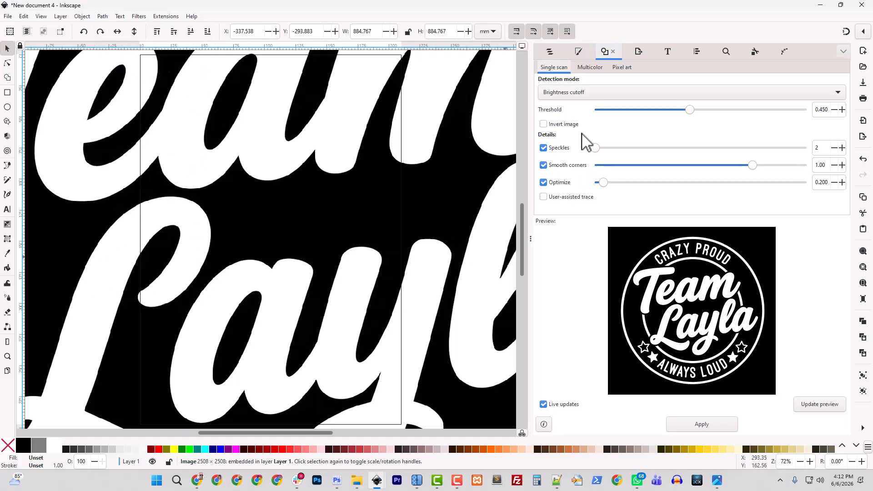
{"action": "left_click", "coordinate": [544, 124]}
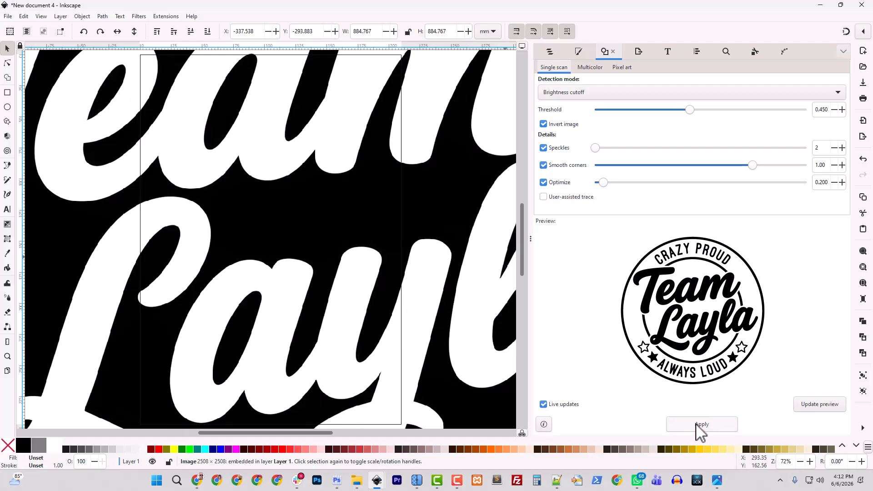
{"action": "left_click", "coordinate": [697, 425]}
- Delete the original bitmap image beneath the traced path
{"action": "left_click", "coordinate": [550, 52]}
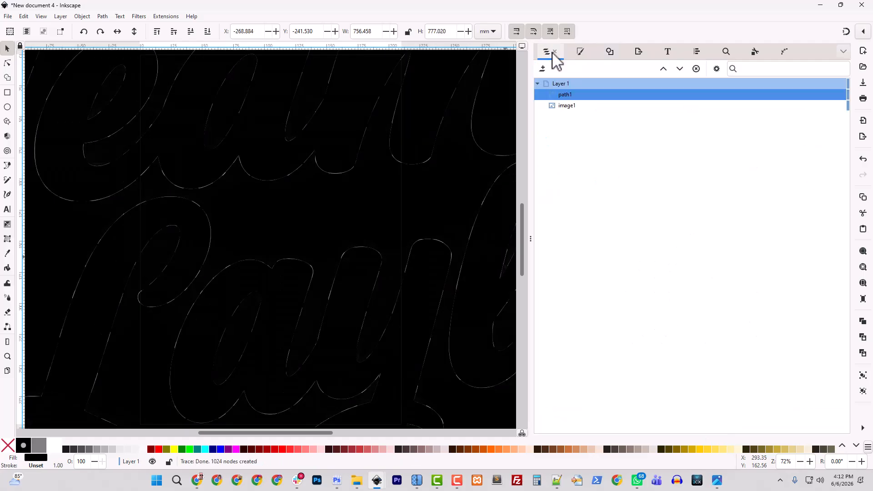
{"action": "left_click", "coordinate": [572, 107]}
{"action": "key", "text": "Delete"}
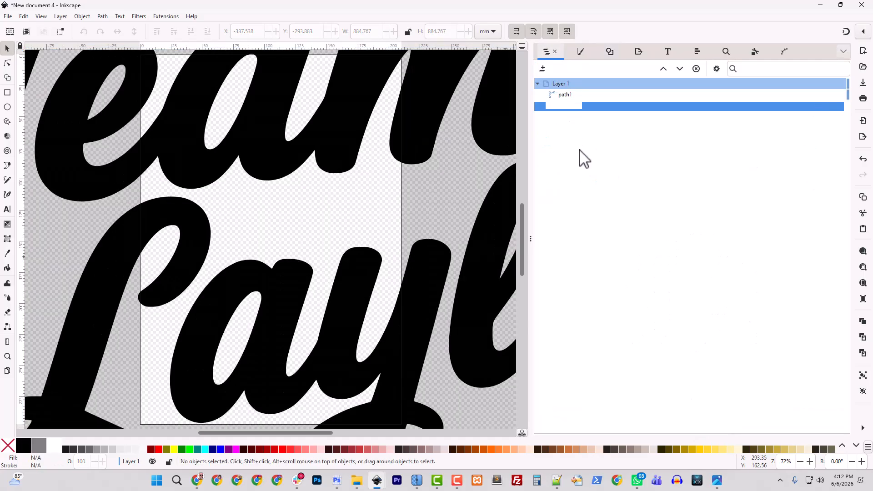
- Set the traced emblem's flat fill to white, RGB 255, 255, 255
{"action": "key", "text": "minus"}
{"action": "key", "text": "minus"}
{"action": "key", "text": "minus"}
{"action": "key", "text": "minus"}
{"action": "key", "text": "minus"}
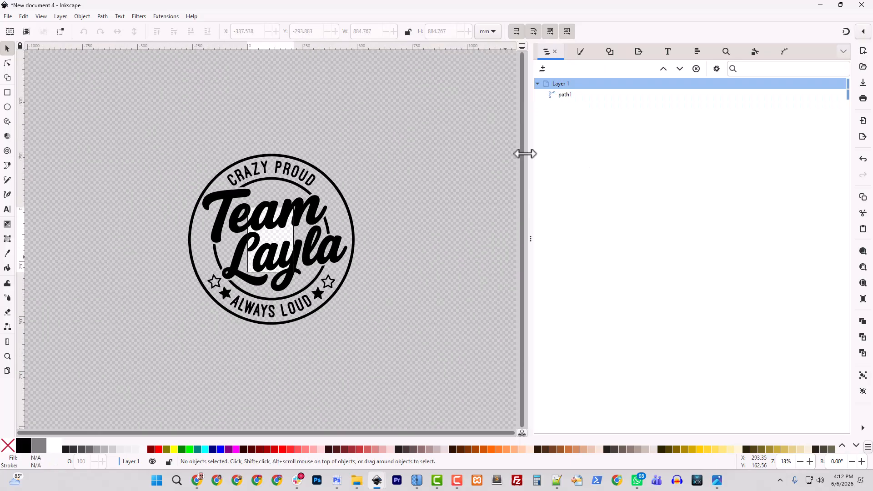
{"action": "left_click", "coordinate": [335, 241]}
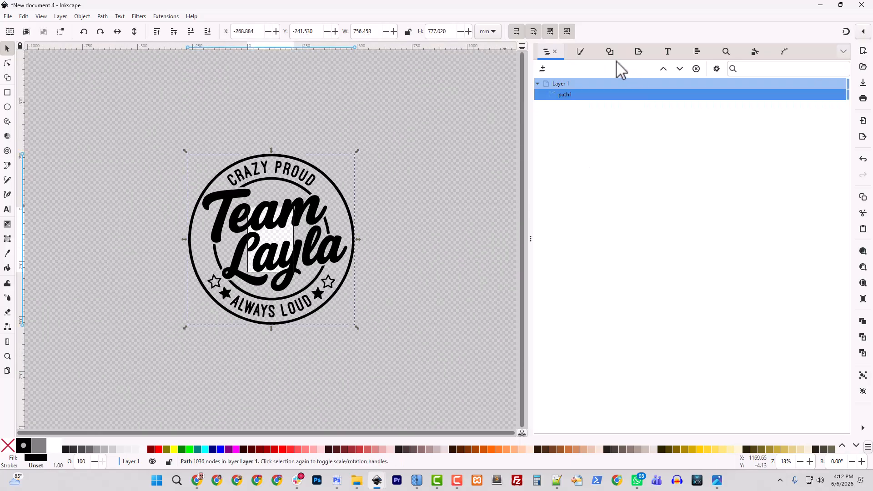
{"action": "left_click", "coordinate": [82, 16]}
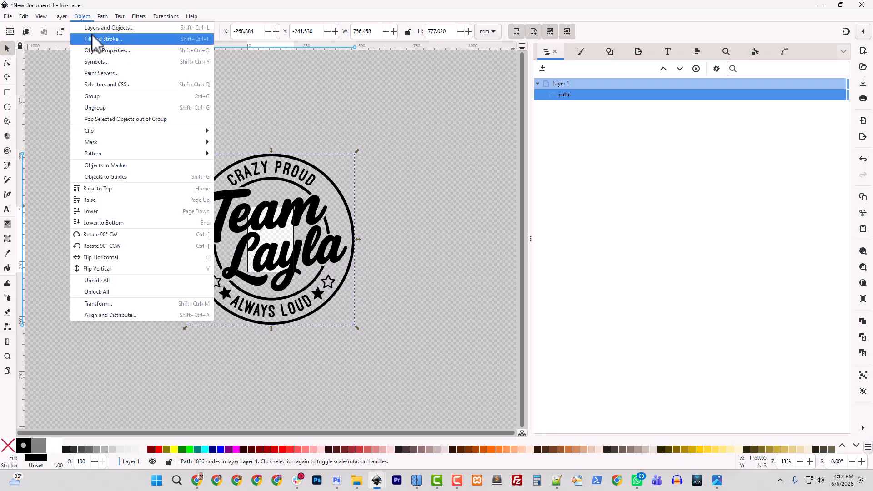
{"action": "left_click", "coordinate": [93, 38]}
{"action": "left_click_drag", "start_coordinate": [775, 118], "coordinate": [862, 117]}
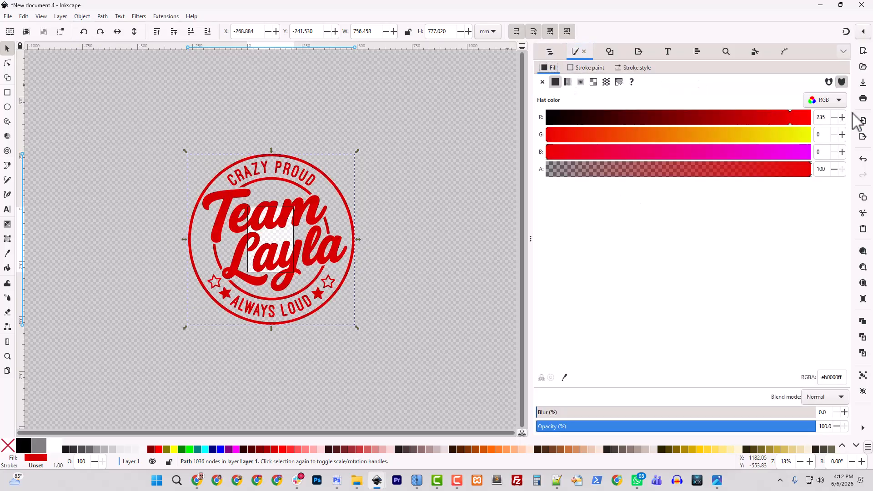
{"action": "left_click_drag", "start_coordinate": [779, 133], "coordinate": [805, 160]}
{"action": "left_click", "coordinate": [796, 155]}
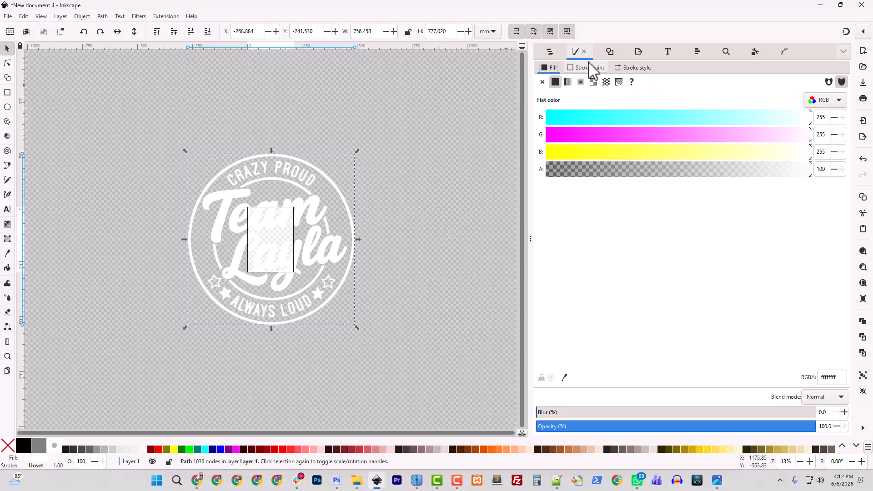
- Deselect the emblem and resize the page to fit the drawing
{"action": "left_click", "coordinate": [550, 52]}
{"action": "left_click", "coordinate": [418, 200]}
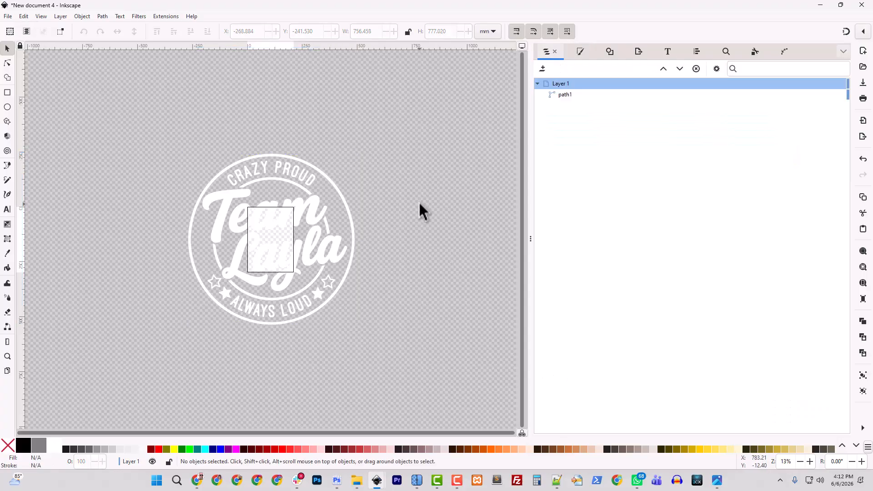
{"action": "key", "text": "ctrl+shift+r"}
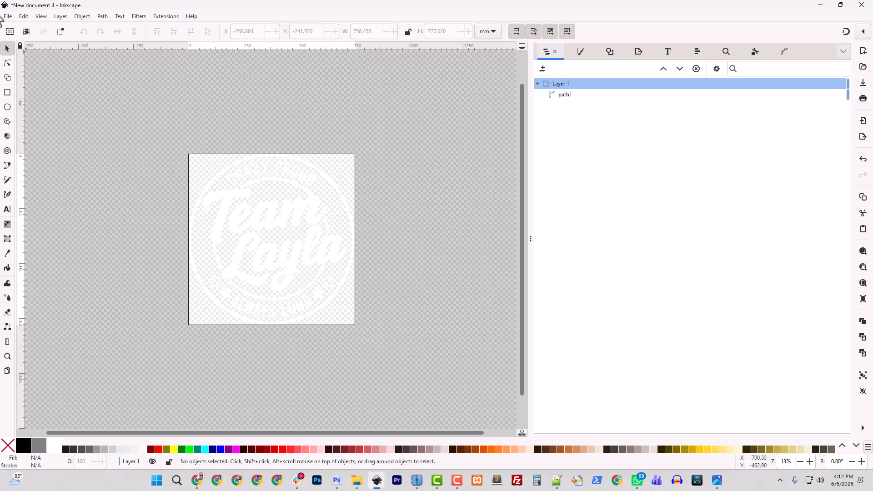
- Save the drawing as an Inkscape SVG in Downloads, named "Crazy_Loud_Team_" followed by the requested team name
{"action": "left_click", "coordinate": [9, 17]}
{"action": "left_click", "coordinate": [53, 94]}
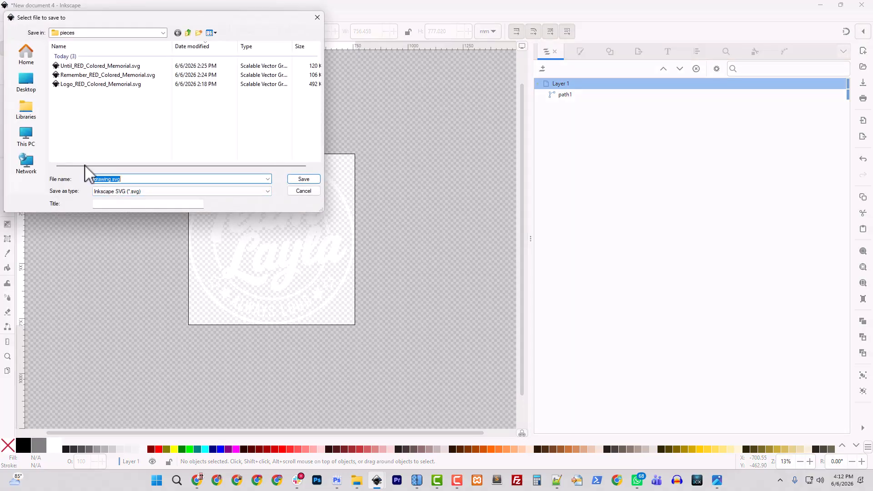
{"action": "left_click", "coordinate": [29, 53]}
{"action": "left_click", "coordinate": [77, 72]}
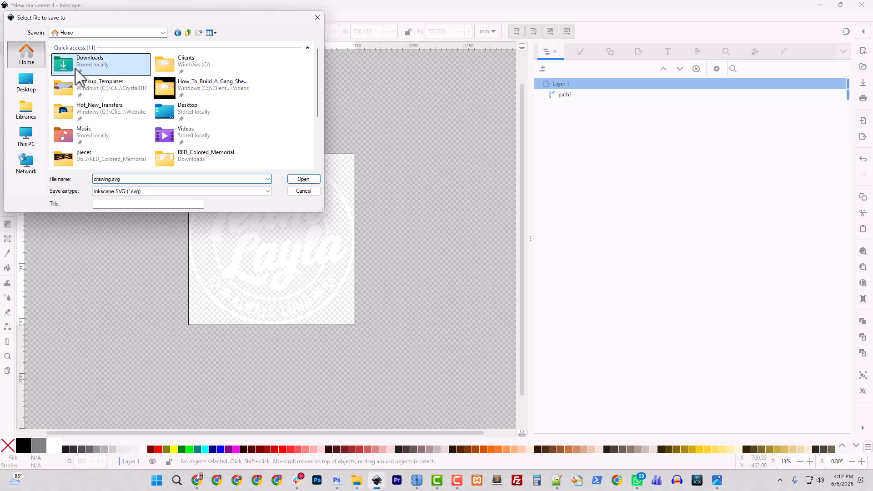
{"action": "double_click", "coordinate": [76, 70]}
{"action": "double_click", "coordinate": [109, 179]}
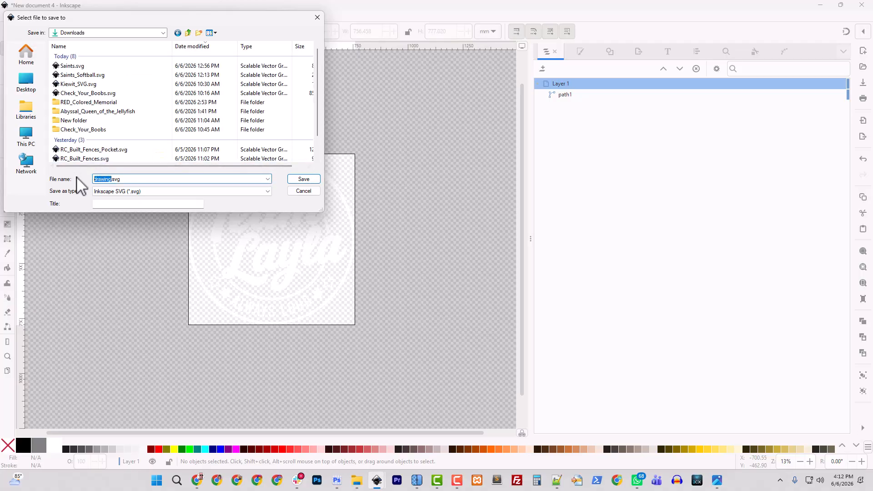
{"action": "type", "text": "Layla"}
{"action": "key", "text": "ctrl+z"}
{"action": "type", "text": "Crazy_Loud_Team_Lay"}
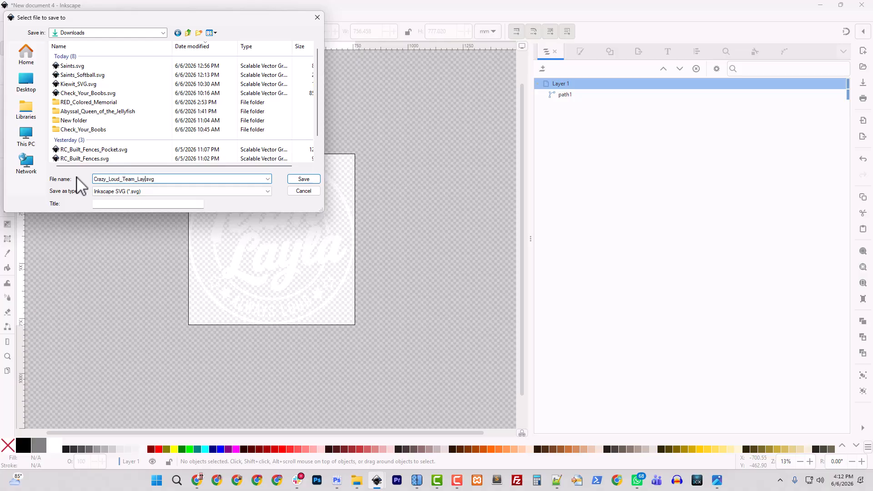
{"action": "left_click", "coordinate": [303, 181]}
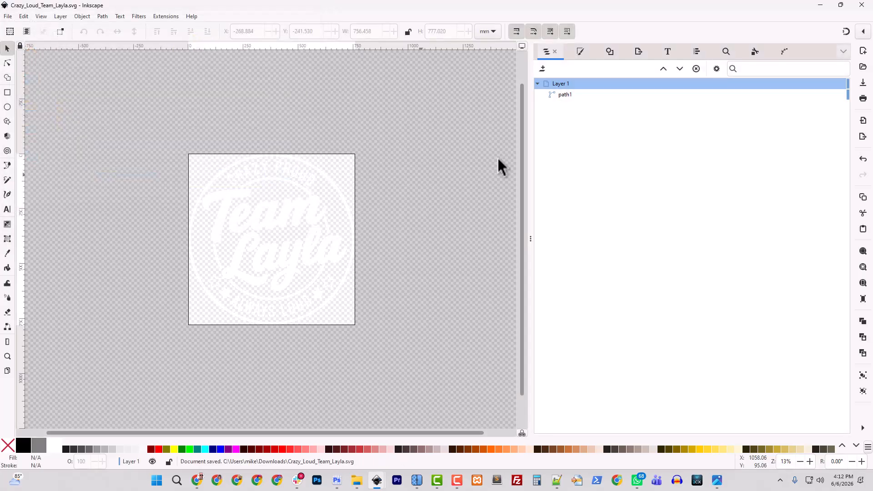
- Export the page as a PNG 4500 px wide to Downloads, adding "_4500px_RTP_" and the designer's first name to the file name
{"action": "left_click", "coordinate": [639, 53]}
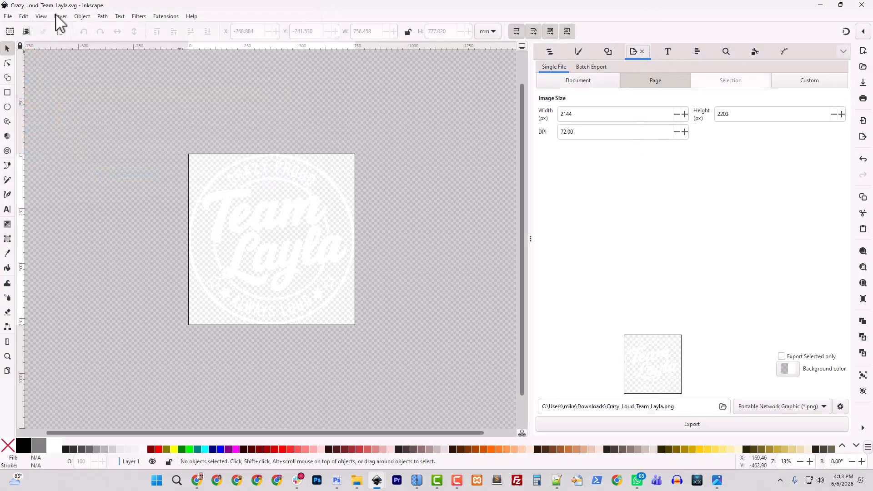
{"action": "left_click", "coordinate": [13, 17]}
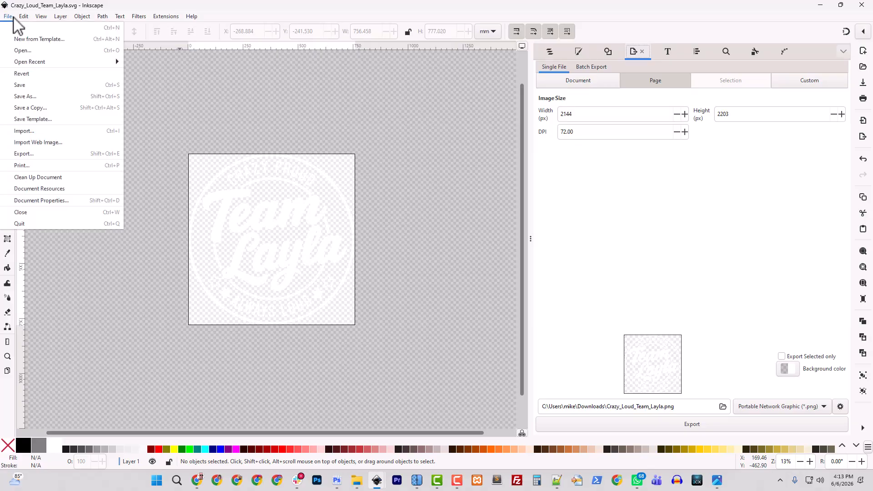
{"action": "left_click", "coordinate": [36, 153]}
{"action": "double_click", "coordinate": [608, 114]}
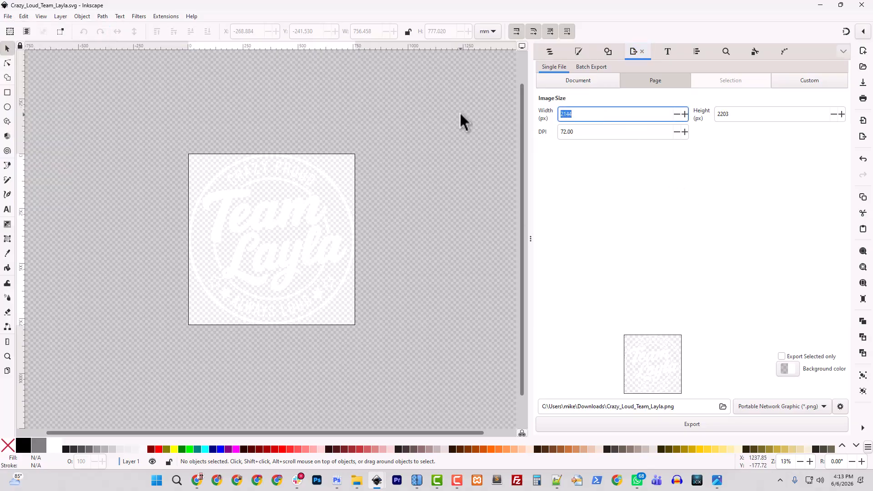
{"action": "type", "text": "4500"}
{"action": "key", "text": "Tab"}
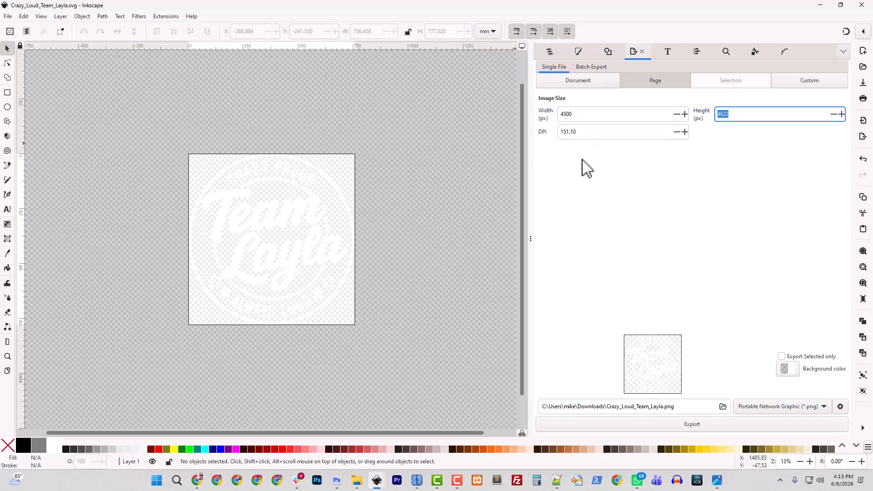
{"action": "left_click", "coordinate": [656, 407]}
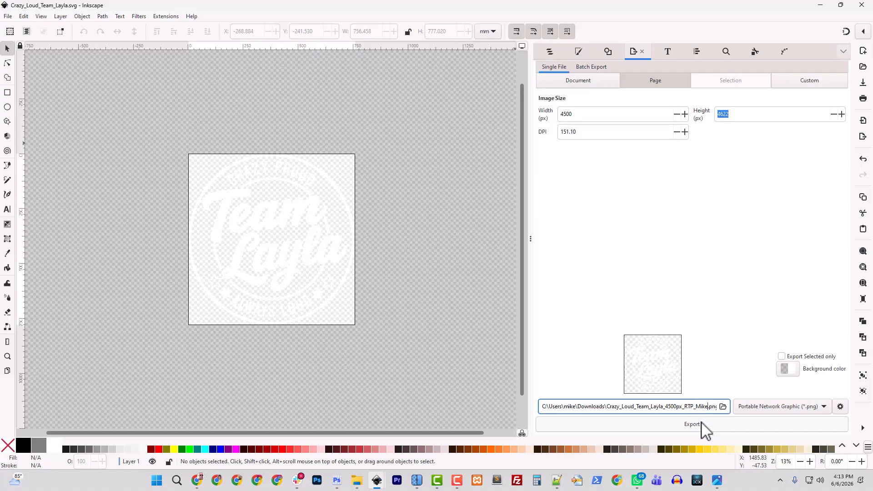
{"action": "left_click", "coordinate": [703, 427]}
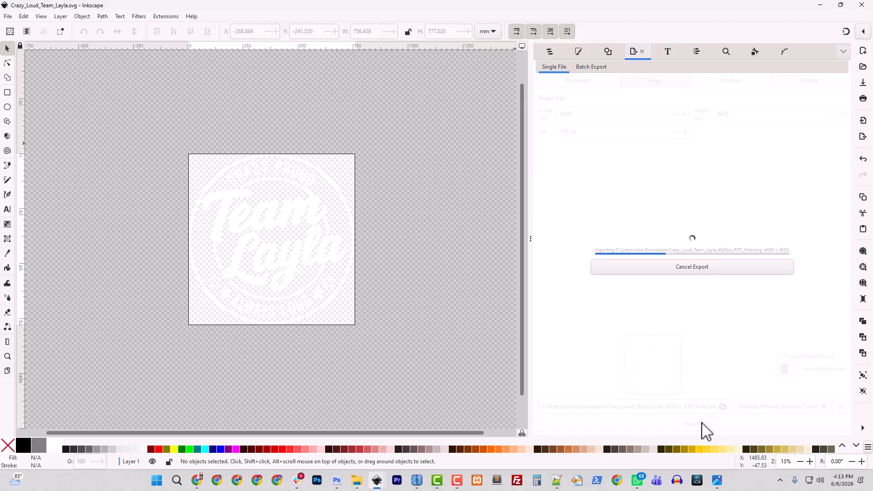
- Open the newly exported 4500px PNG from the Downloads folder in Photoshop
{"action": "left_click", "coordinate": [355, 486]}
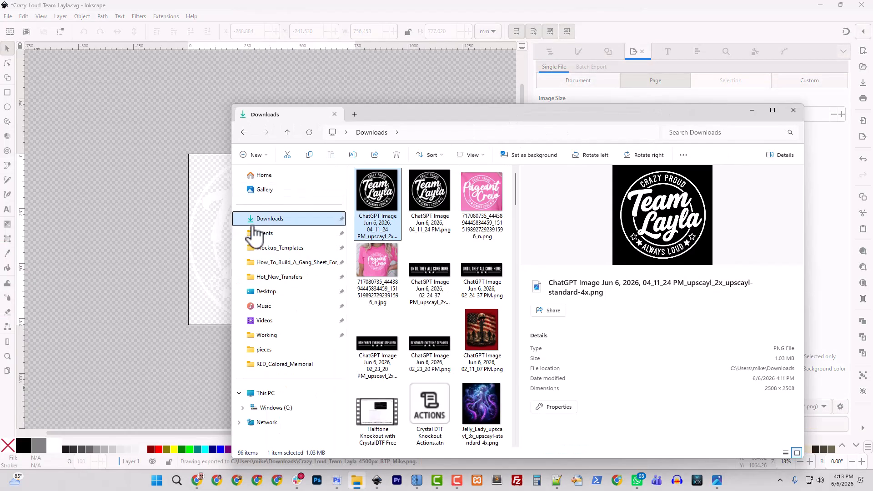
{"action": "left_click", "coordinate": [382, 217]}
{"action": "right_click", "coordinate": [382, 218]}
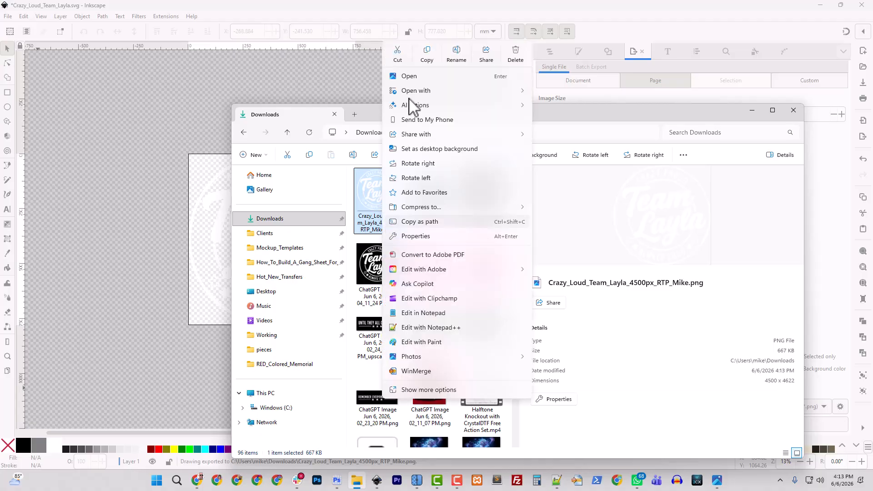
{"action": "mouse_move", "coordinate": [410, 92]}
{"action": "left_click", "coordinate": [545, 109]}
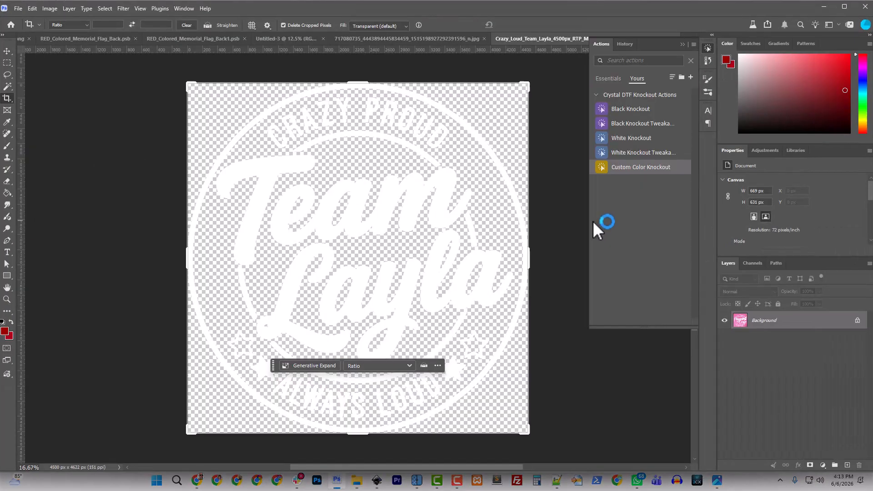
- Set the image resolution to 300 pixels/inch with resampling off, and save the PNG
{"action": "left_click", "coordinate": [50, 9]}
{"action": "left_click", "coordinate": [60, 78]}
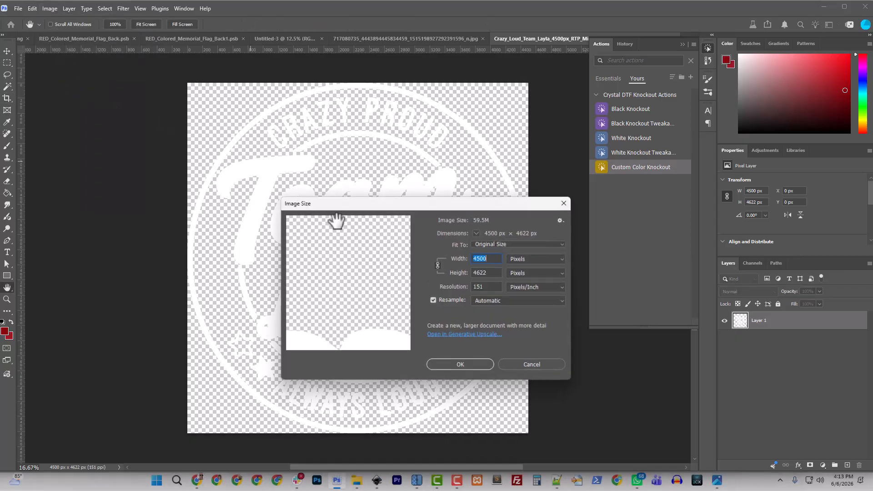
{"action": "left_click", "coordinate": [449, 298]}
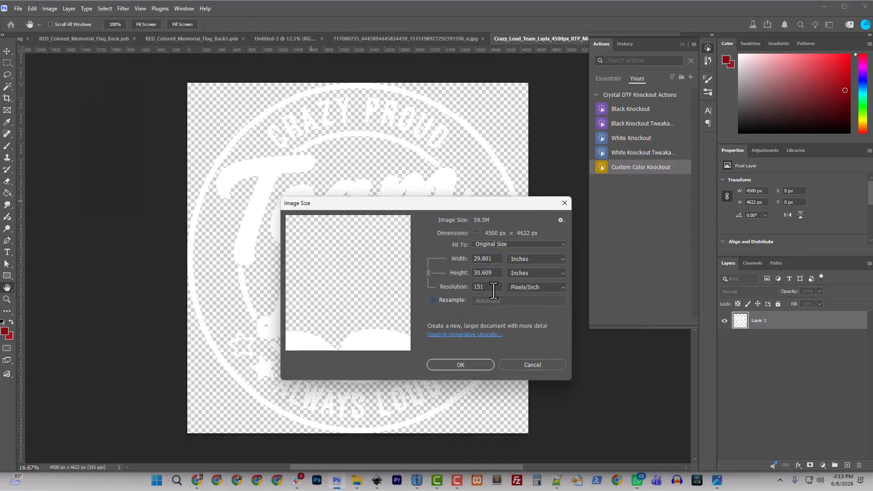
{"action": "type", "text": "300"}
{"action": "left_click", "coordinate": [469, 370]}
{"action": "key", "text": "c"}
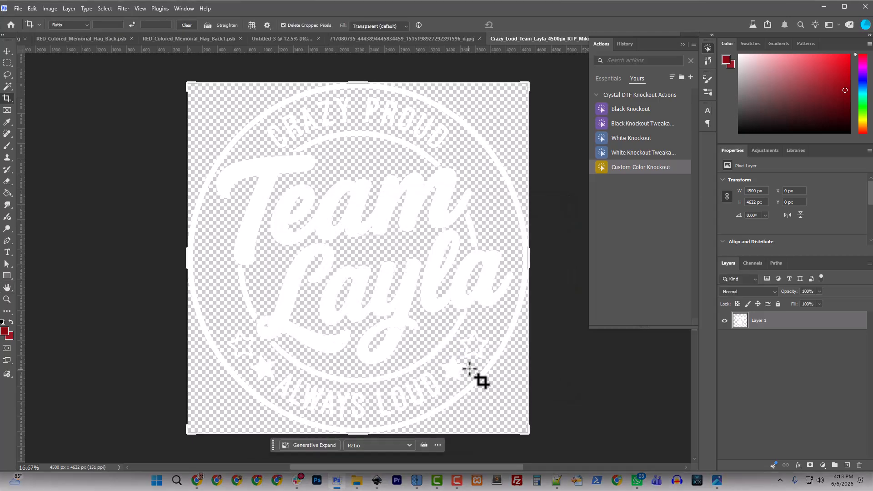
{"action": "left_click", "coordinate": [18, 8]}
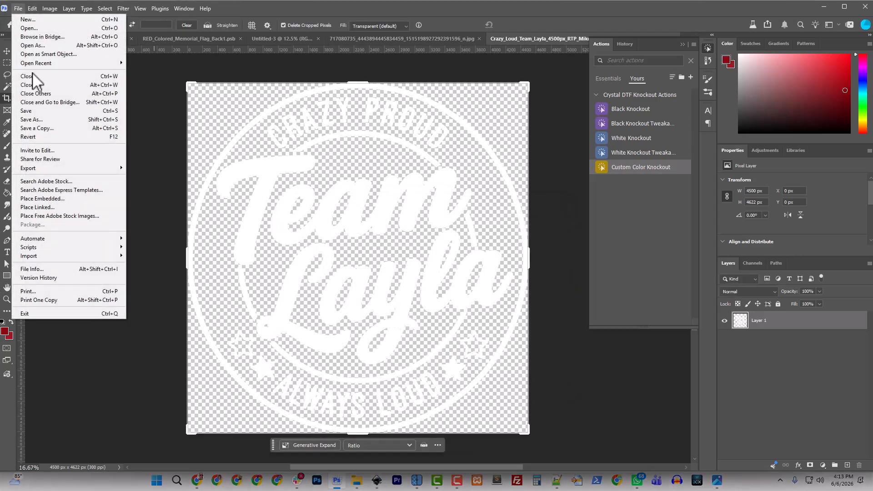
{"action": "left_click", "coordinate": [32, 111]}
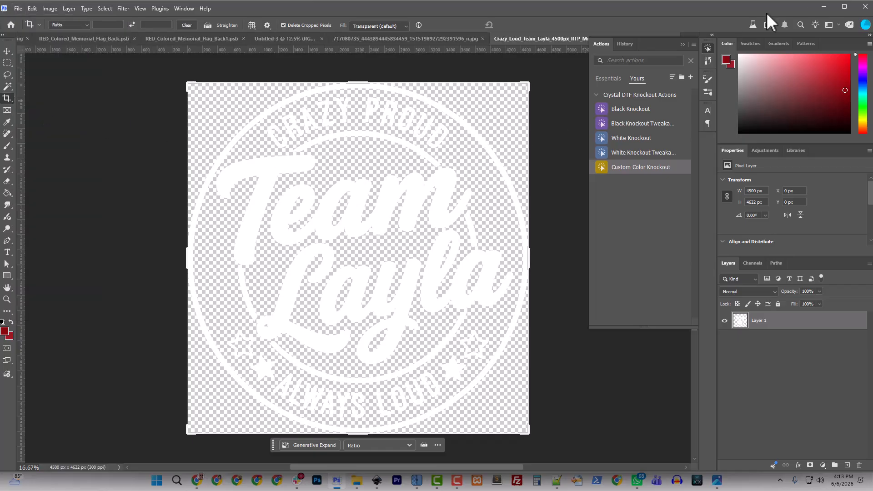
- Upload the design's SVG and 4500px PNG from Downloads to the customer's Google Drive folder in the browser
{"action": "left_click", "coordinate": [823, 6]}
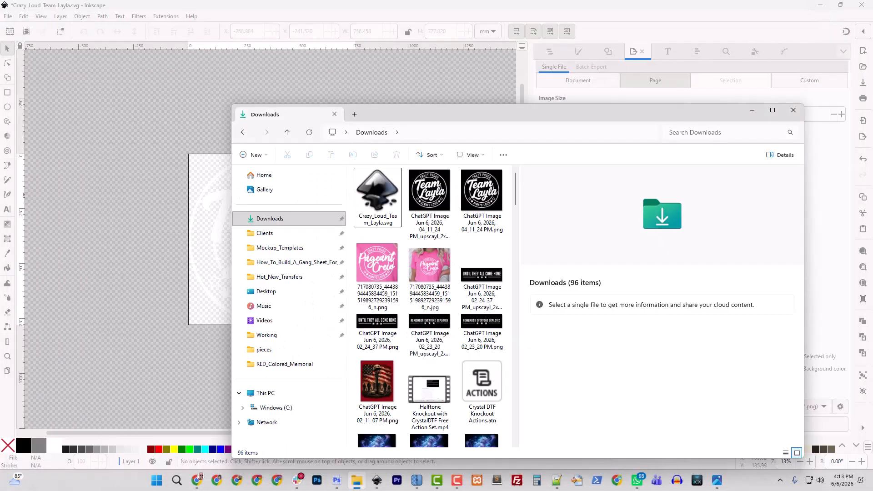
{"action": "key", "text": "alt+Tab"}
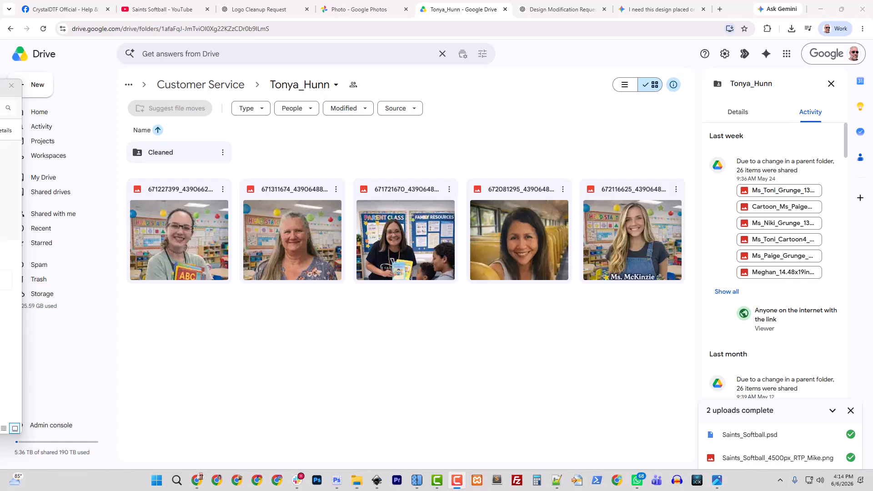
{"action": "left_click_drag", "start_coordinate": [11, 227], "coordinate": [386, 345]}
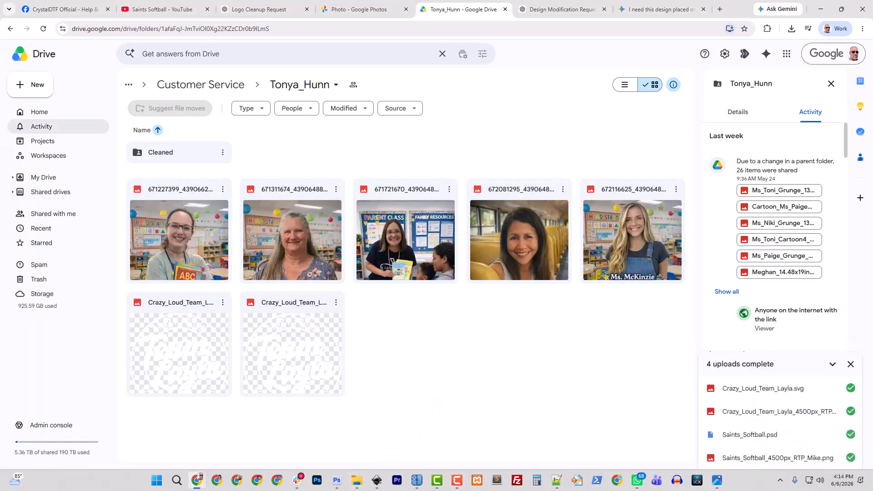
{"action": "key", "text": "alt+Tab"}
- Identify the uploaded 4500px PNG in the Drive folder and copy its share link
{"action": "left_click", "coordinate": [293, 350]}
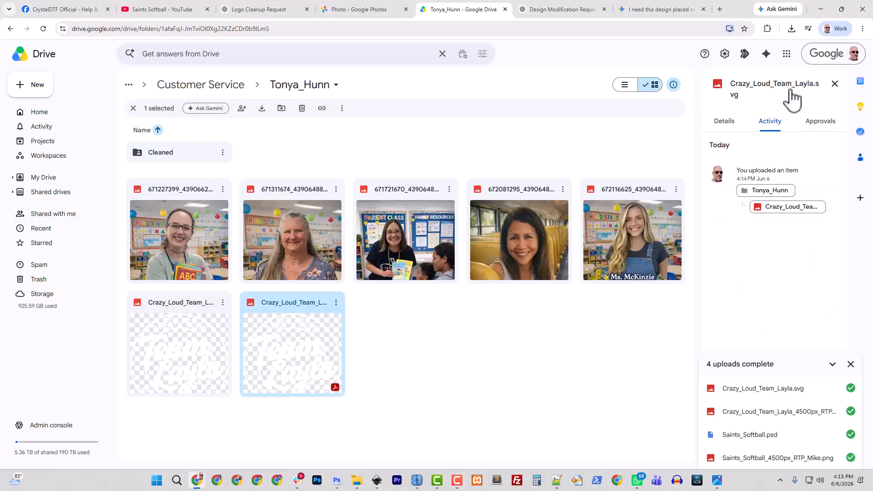
{"action": "left_click", "coordinate": [163, 332]}
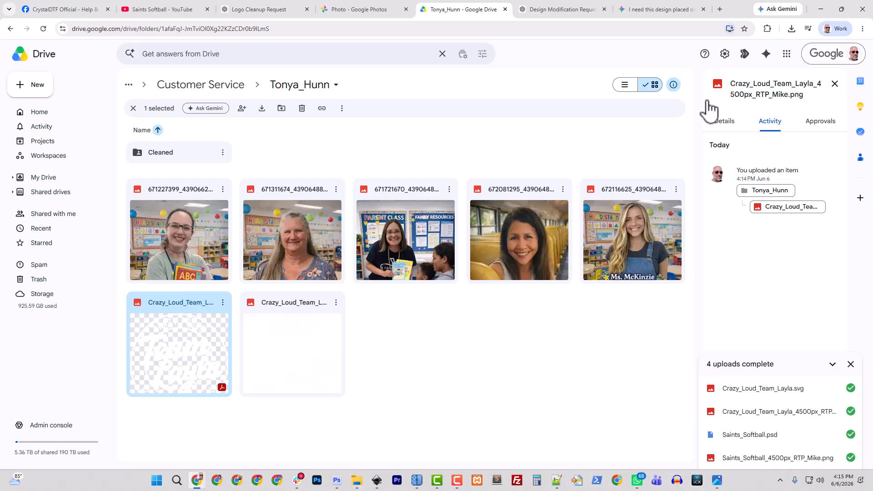
{"action": "left_click", "coordinate": [222, 302]}
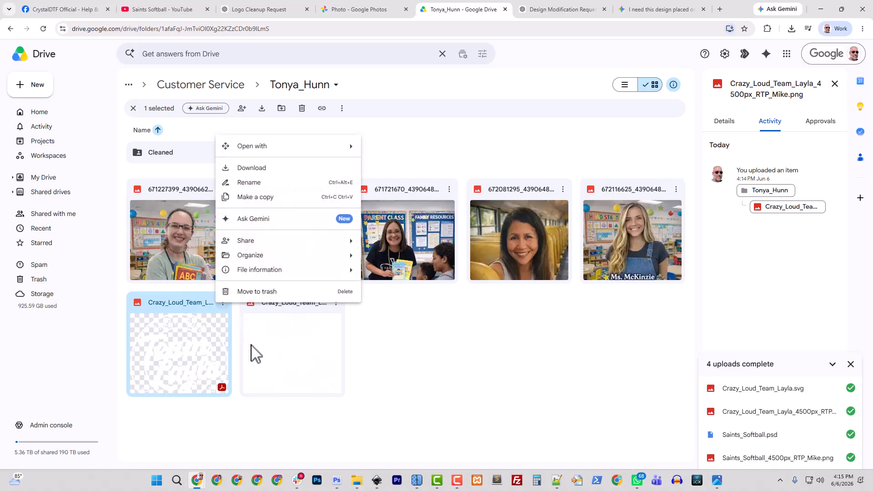
{"action": "mouse_move", "coordinate": [263, 253]}
{"action": "left_click", "coordinate": [400, 267]}
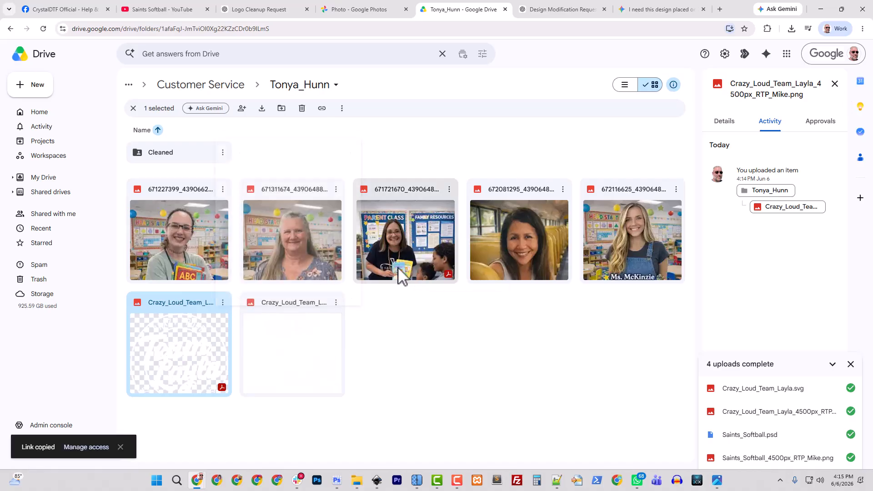
- Paste the Drive link into a new comment on the customer's design request in the Facebook group
{"action": "left_click", "coordinate": [64, 10]}
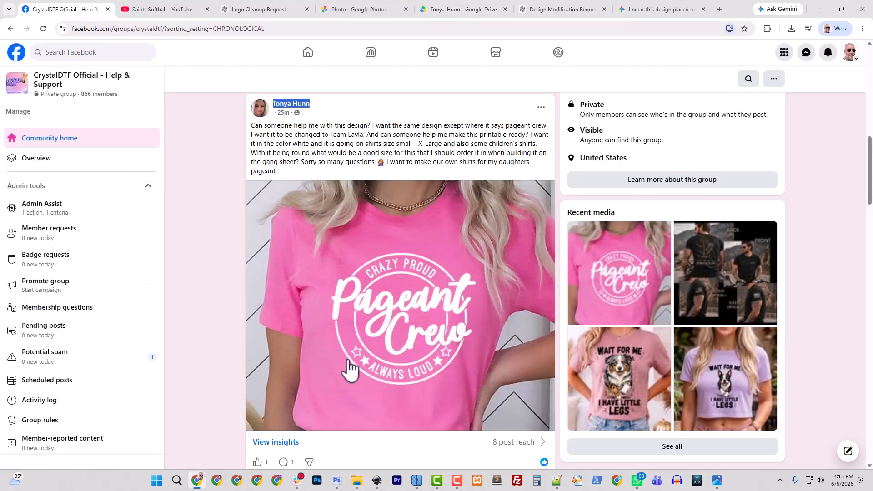
{"action": "scroll", "coordinate": [348, 369], "scroll_direction": "down", "scroll_amount": 4}
{"action": "left_click", "coordinate": [306, 350]}
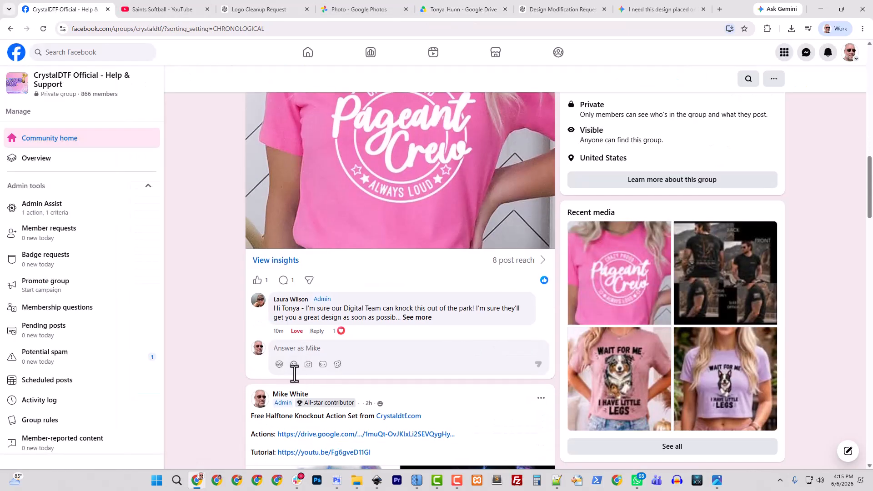
{"action": "key", "text": "ctrl+v"}
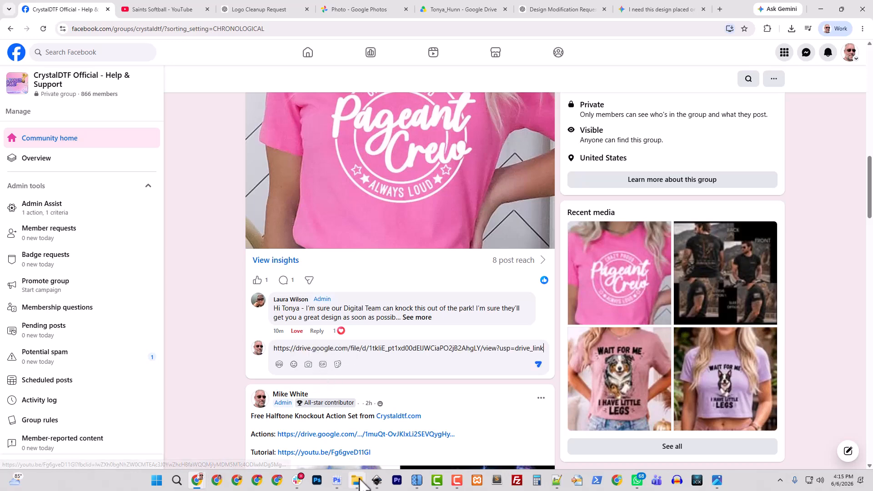
- Switch to Photoshop and enlarge the canvas by 100 pixels in both width and height, relative to the current dimensions
{"action": "left_click", "coordinate": [337, 480]}
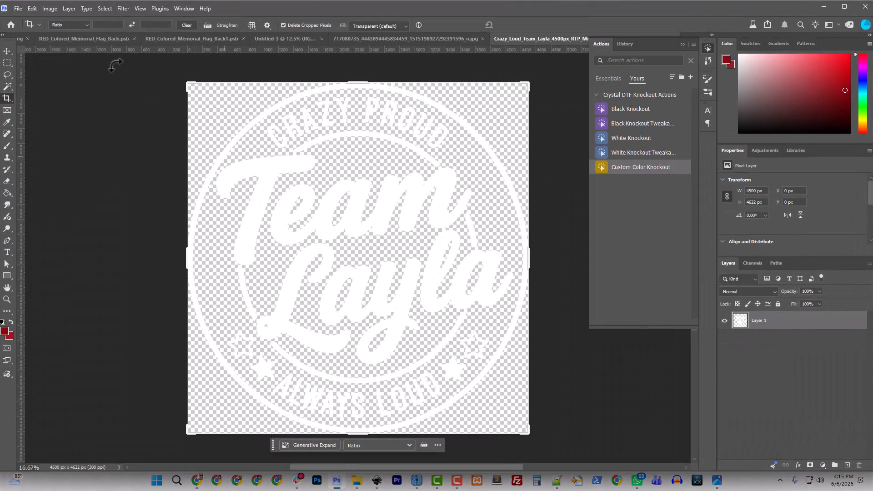
{"action": "left_click", "coordinate": [50, 7]}
{"action": "left_click", "coordinate": [76, 93]}
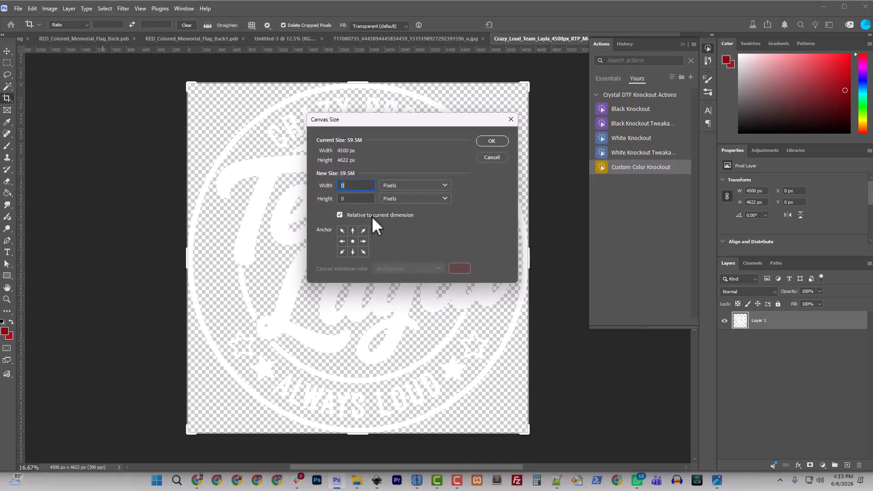
{"action": "key", "text": "Tab"}
{"action": "type", "text": "100"}
{"action": "key", "text": "Return"}
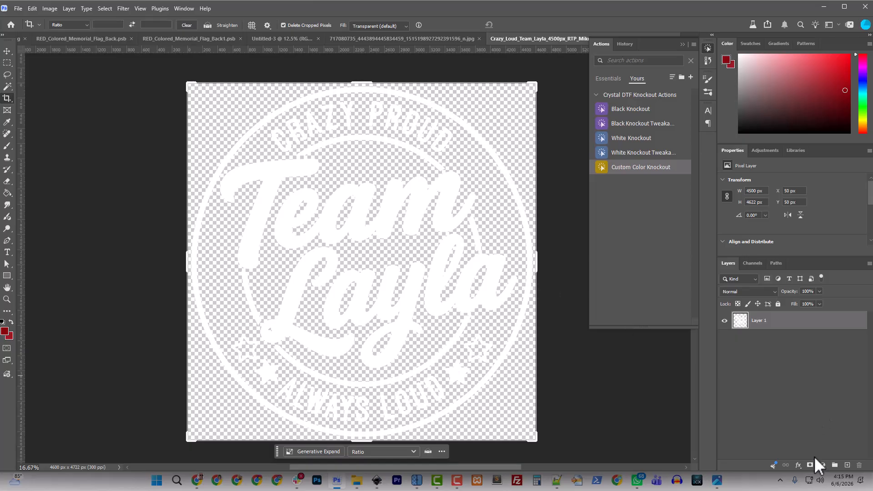
- Add a black (000000) solid color fill layer and place it beneath the white artwork layer
{"action": "left_click", "coordinate": [822, 464]}
{"action": "left_click", "coordinate": [787, 274]}
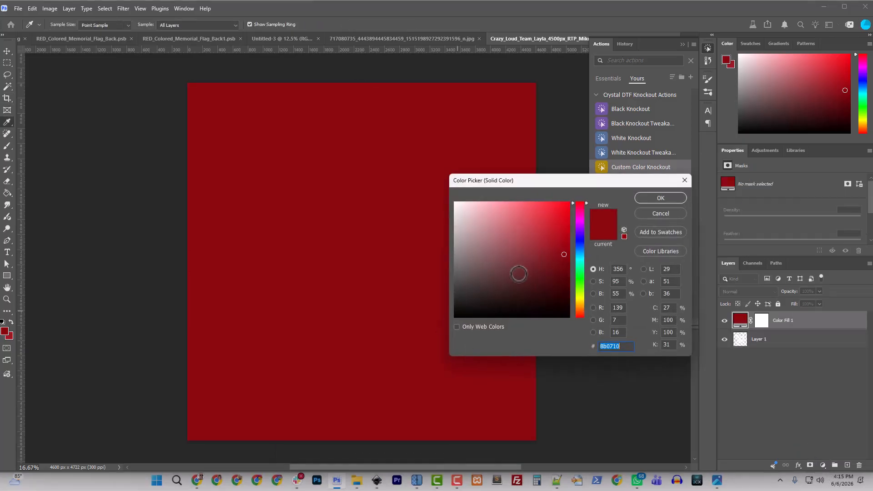
{"action": "type", "text": "000000"}
{"action": "left_click", "coordinate": [660, 197]}
{"action": "key", "text": "c"}
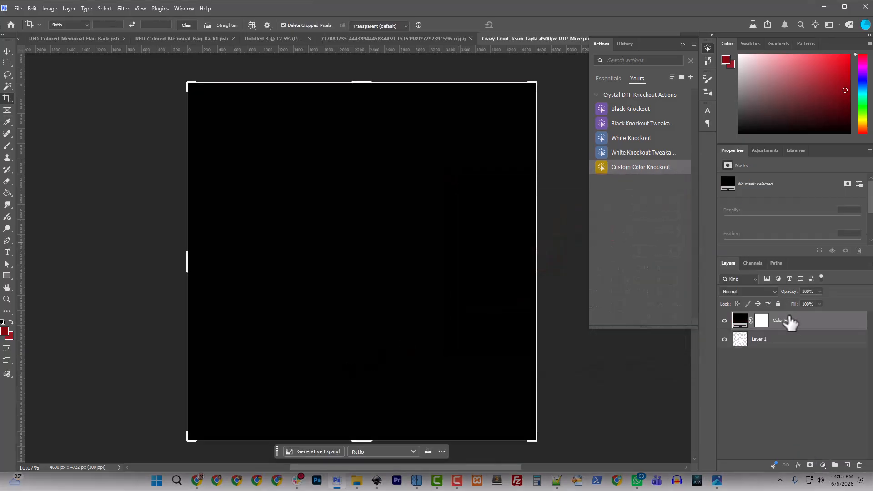
{"action": "left_click_drag", "start_coordinate": [790, 321], "coordinate": [789, 359]}
- Quick-export the black-backed design as a PNG to Downloads, replacing "4500px_RTP_" and the designer's name in the file name with "Preview"
{"action": "left_click", "coordinate": [18, 8]}
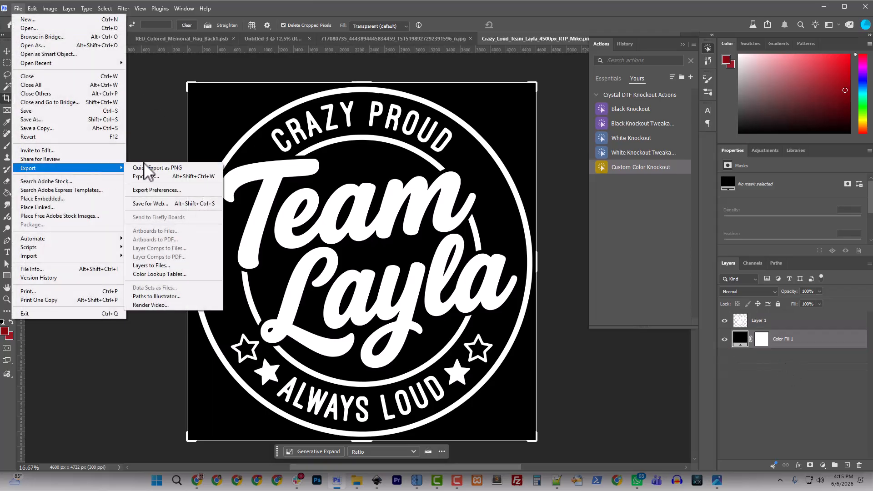
{"action": "left_click", "coordinate": [156, 160]}
{"action": "left_click", "coordinate": [18, 8]}
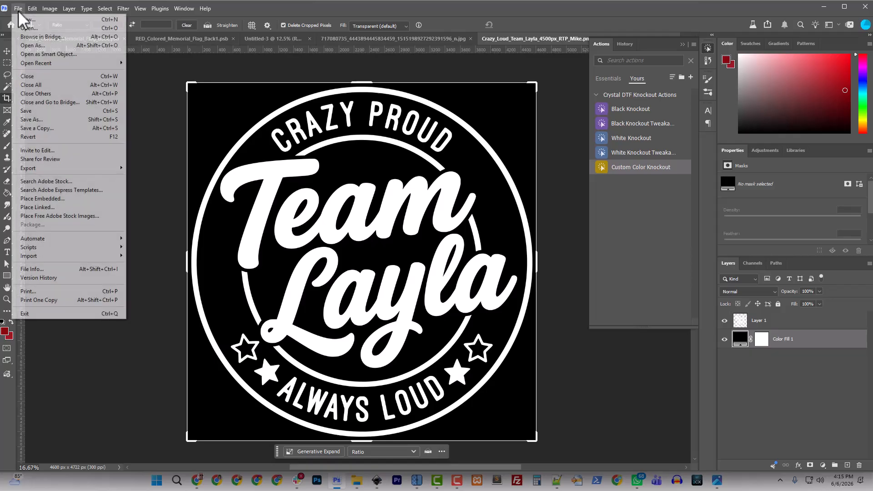
{"action": "mouse_move", "coordinate": [68, 175]}
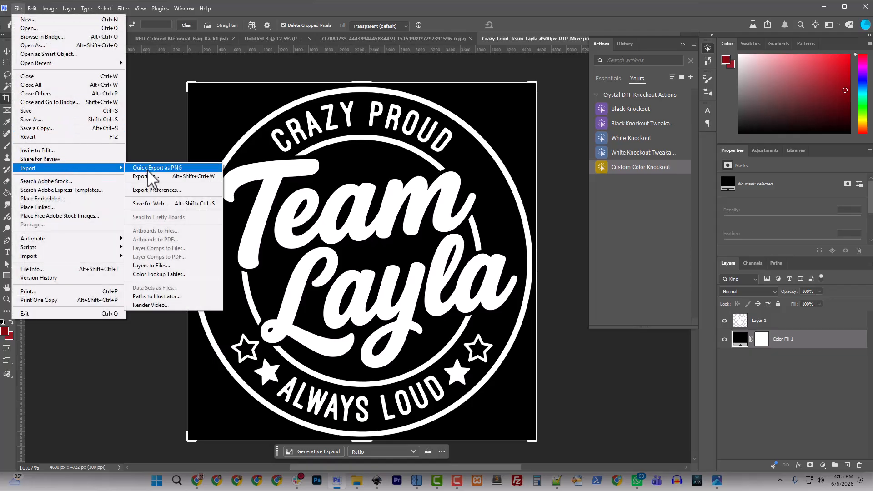
{"action": "left_click", "coordinate": [152, 168]}
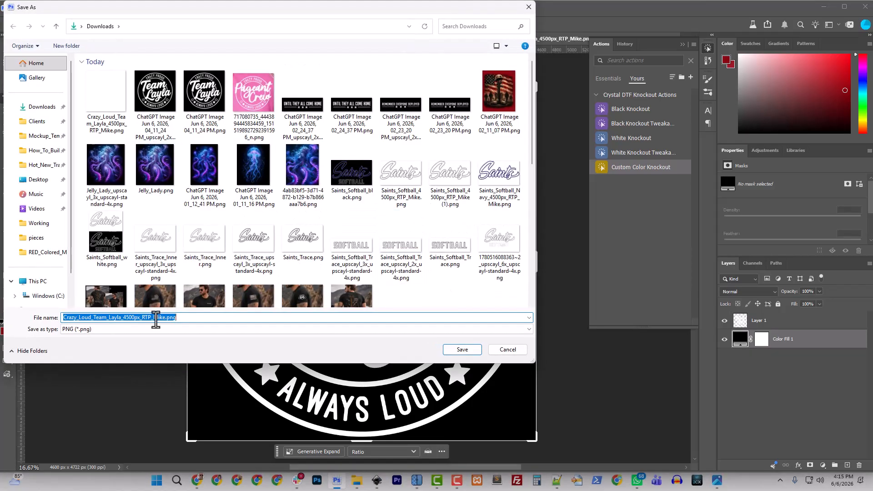
{"action": "left_click_drag", "start_coordinate": [165, 317], "coordinate": [124, 327]}
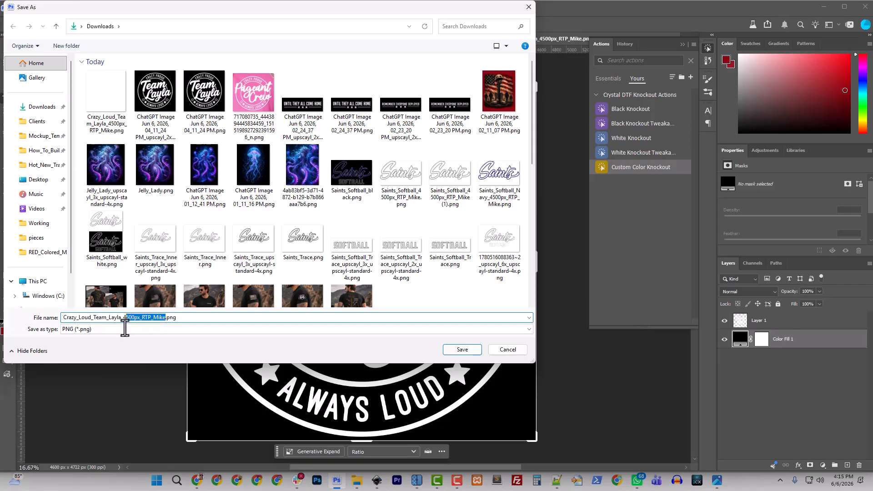
{"action": "key", "text": "BackSpace"}
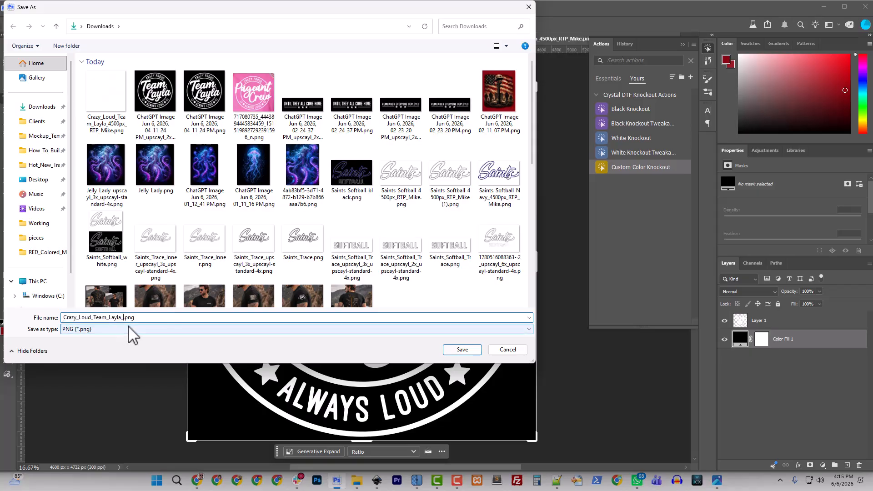
{"action": "type", "text": "Preview"}
{"action": "key", "text": "Return"}
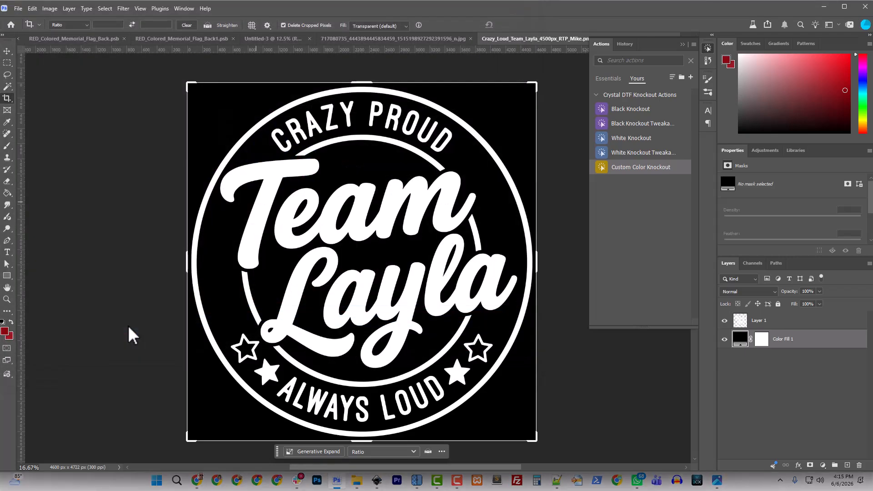